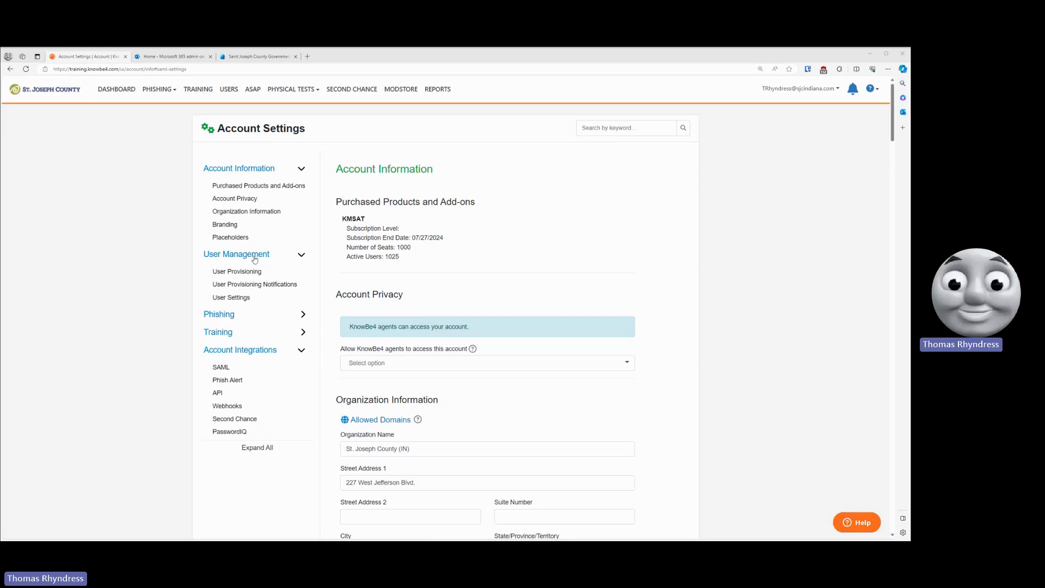
- Revoke the existing SCIM token in the KnowBe4 User Provisioning settings and confirm the revocation
left_click(234, 271)
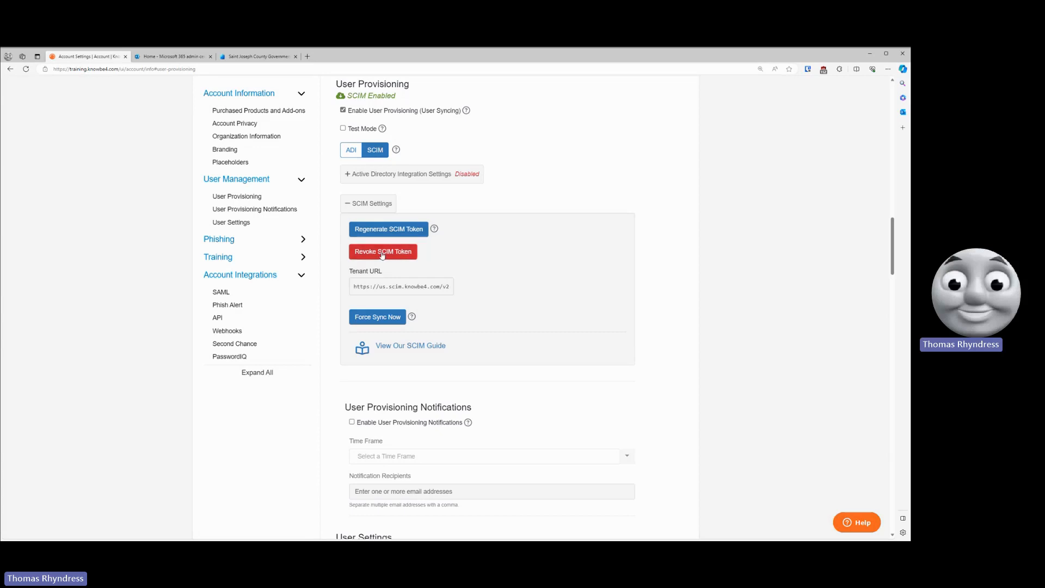
left_click(416, 252)
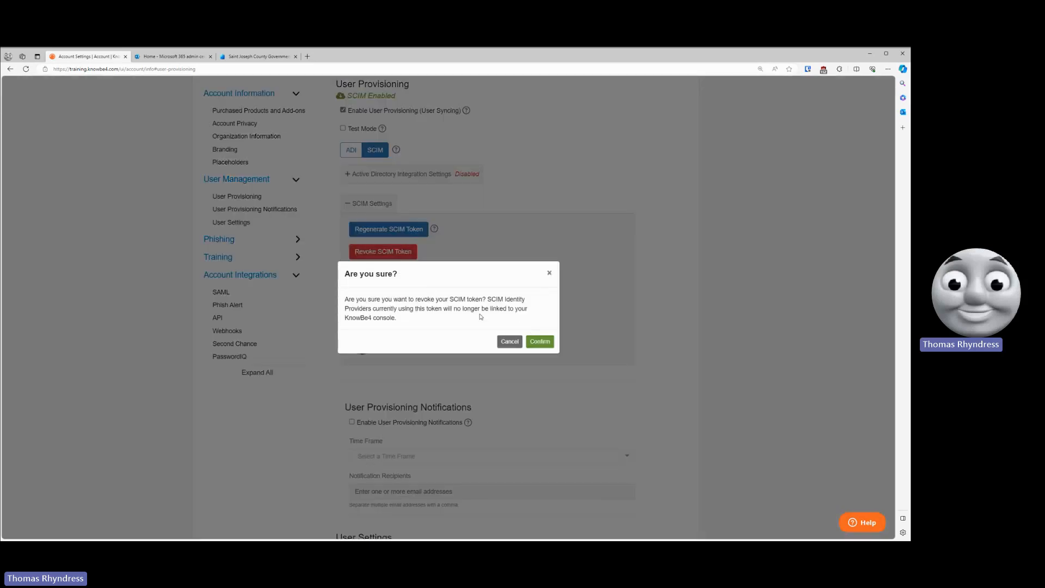
left_click(542, 343)
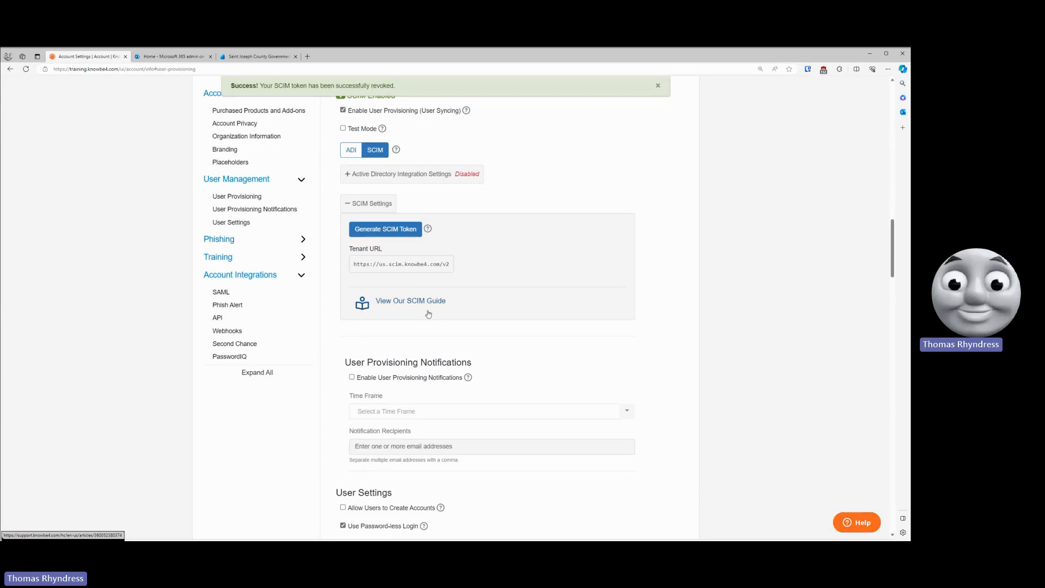
- Go through the Microsoft 365 admin center to the Microsoft Entra admin center and open its enterprise applications list
left_click(254, 58)
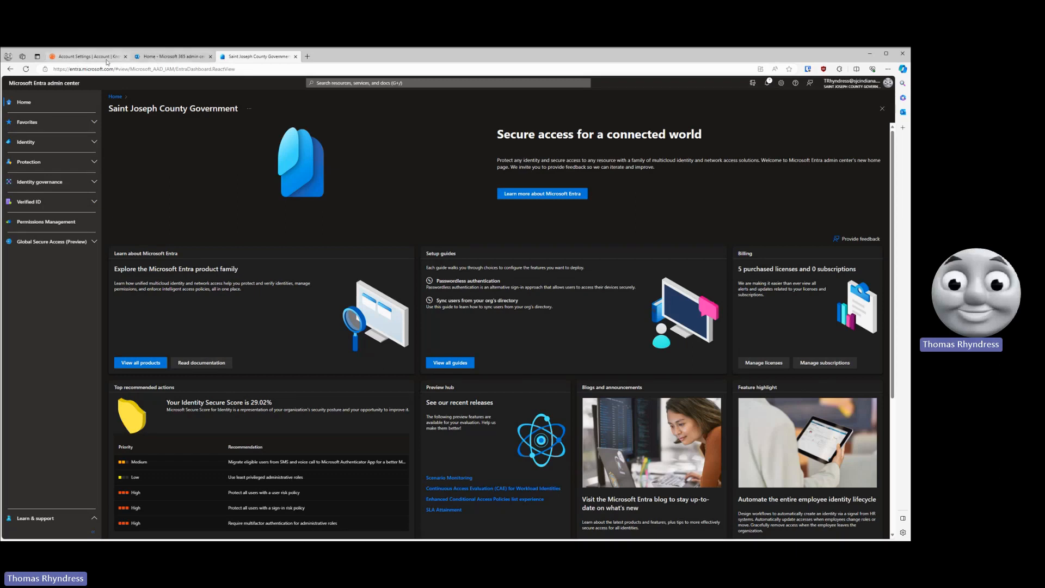
left_click(180, 56)
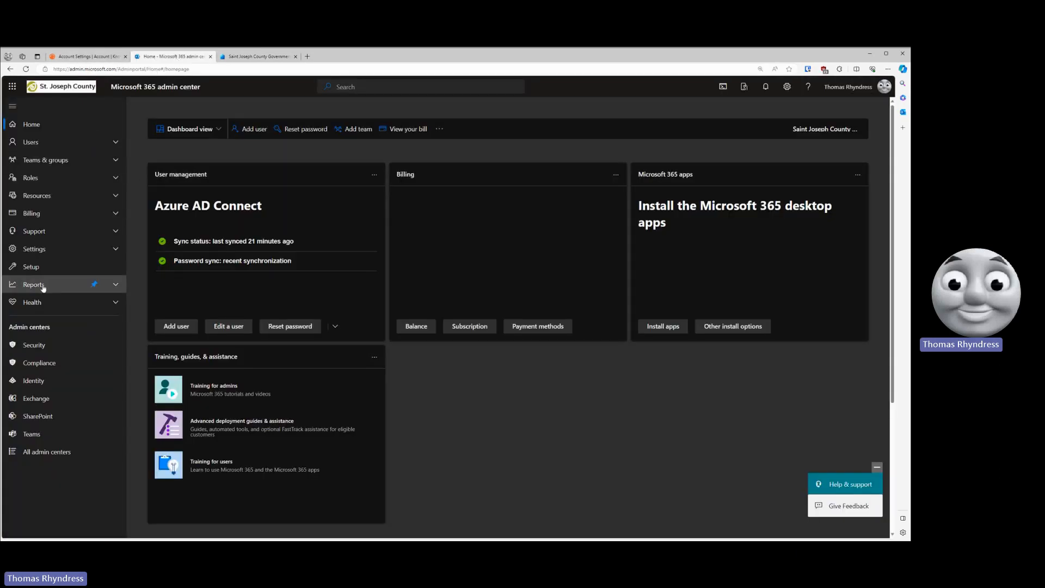
left_click(33, 382)
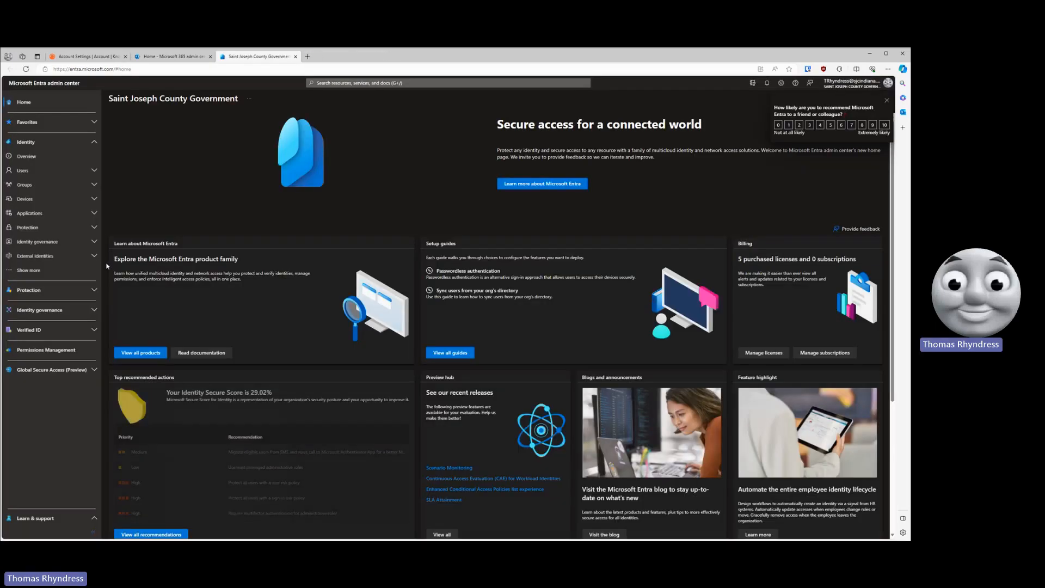
left_click(32, 217)
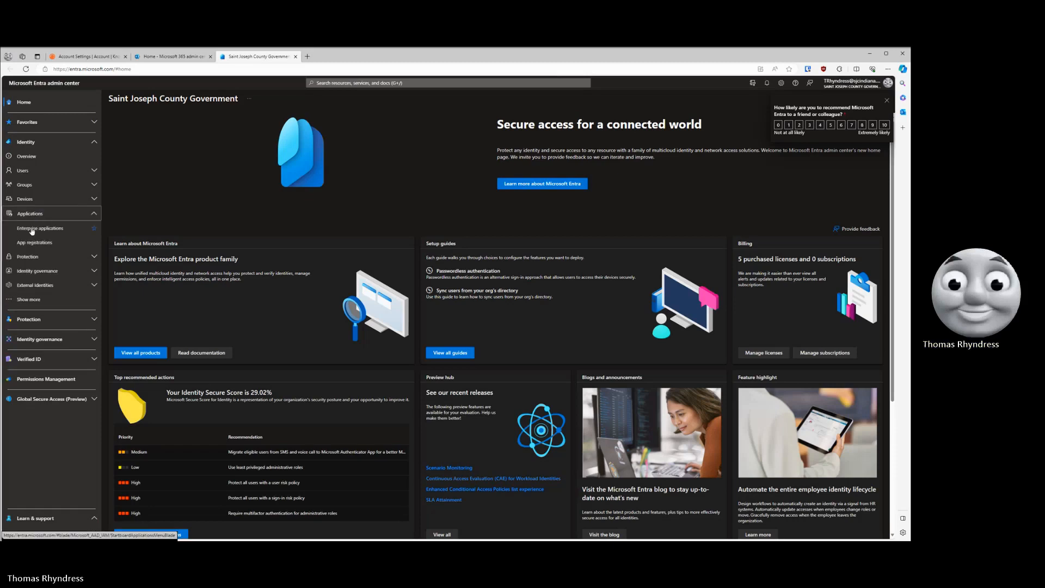
left_click(44, 230)
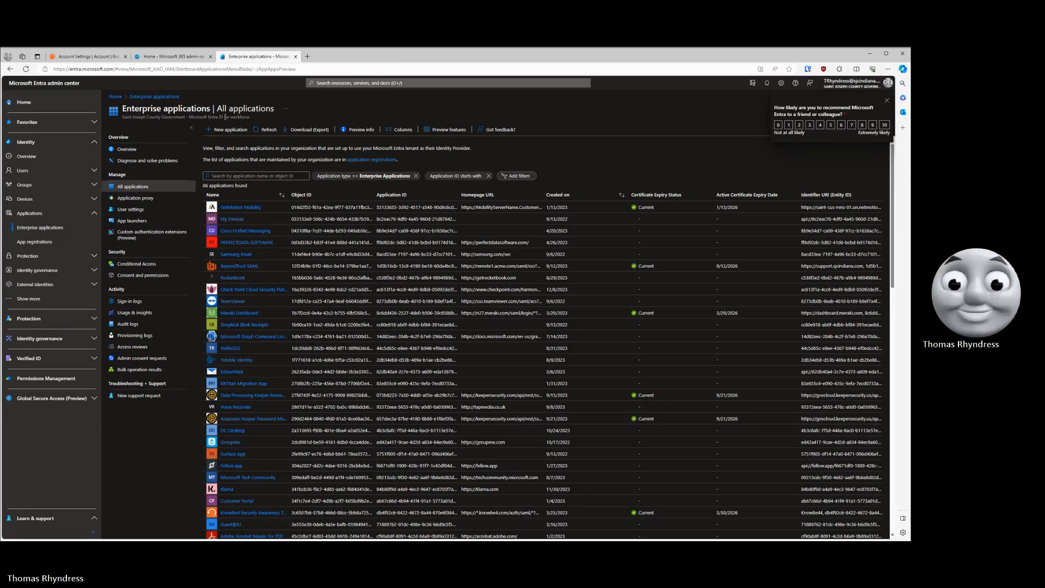
- Start a new application, search the Microsoft Entra Gallery for "knowbe4" and select KnowBe4 Security Awareness Training
left_click(226, 133)
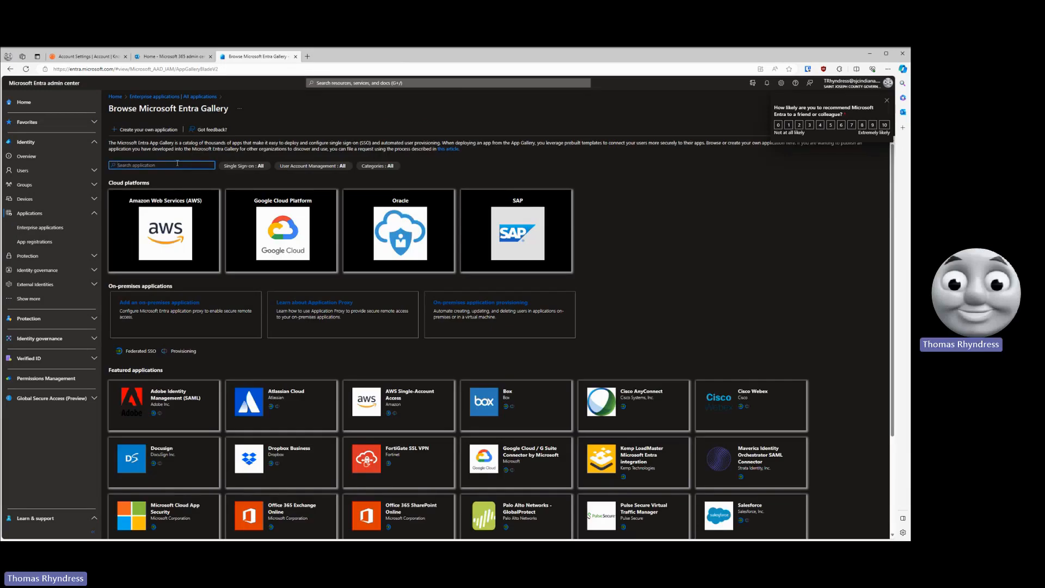
type("knowbe4")
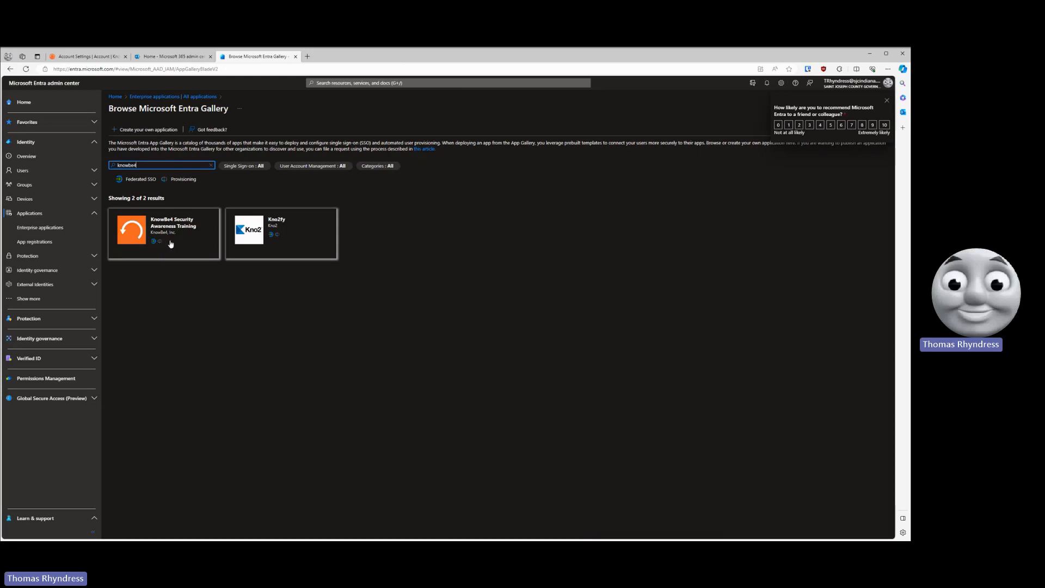
left_click(171, 245)
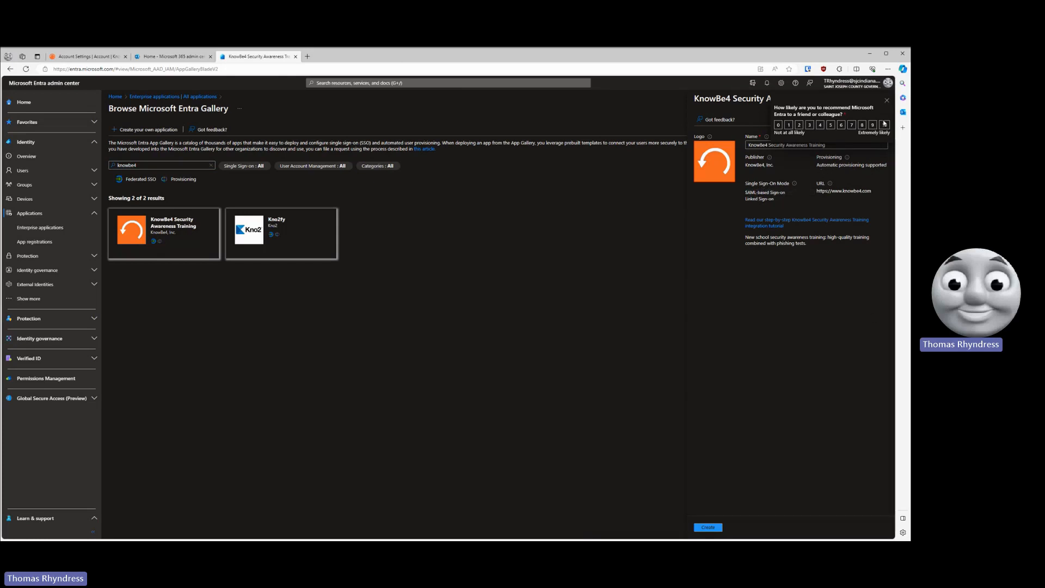
- Name the application "Demo - KnowBe4 Security Awareness Training" and create it
left_click(886, 100)
left_click(790, 145)
mouse_move(769, 159)
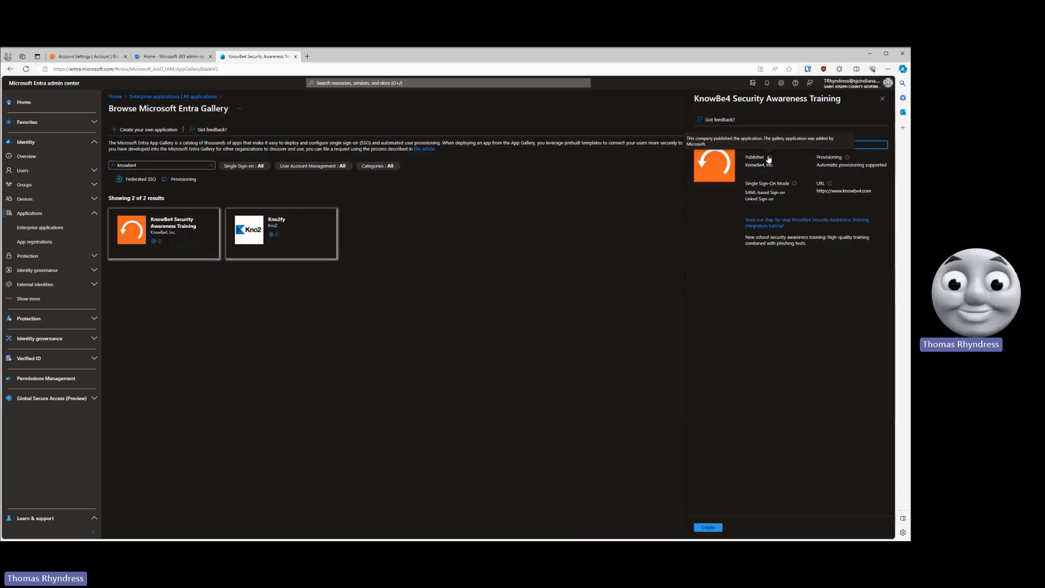
type("Demo-")
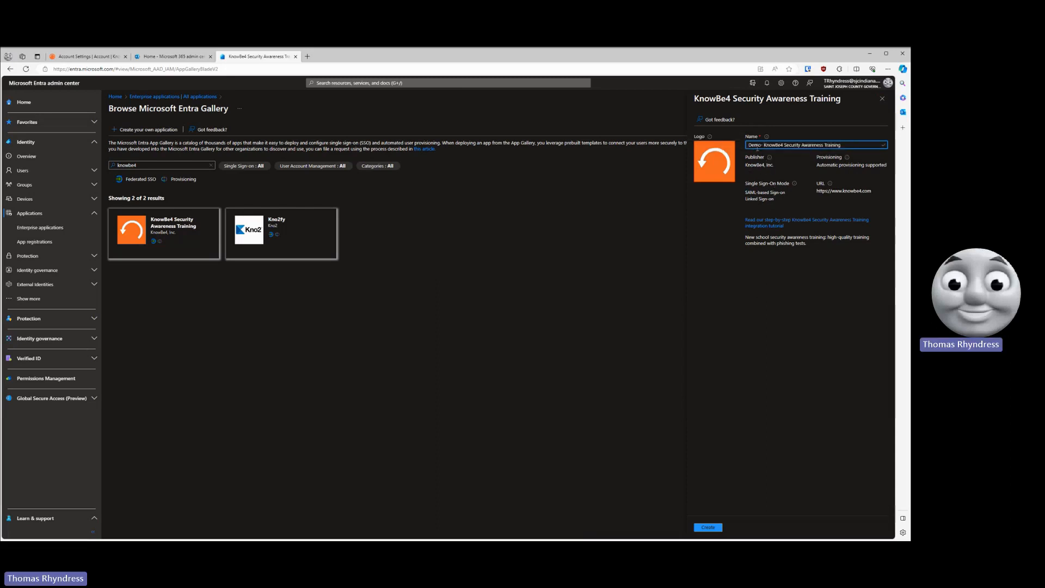
left_click(761, 145)
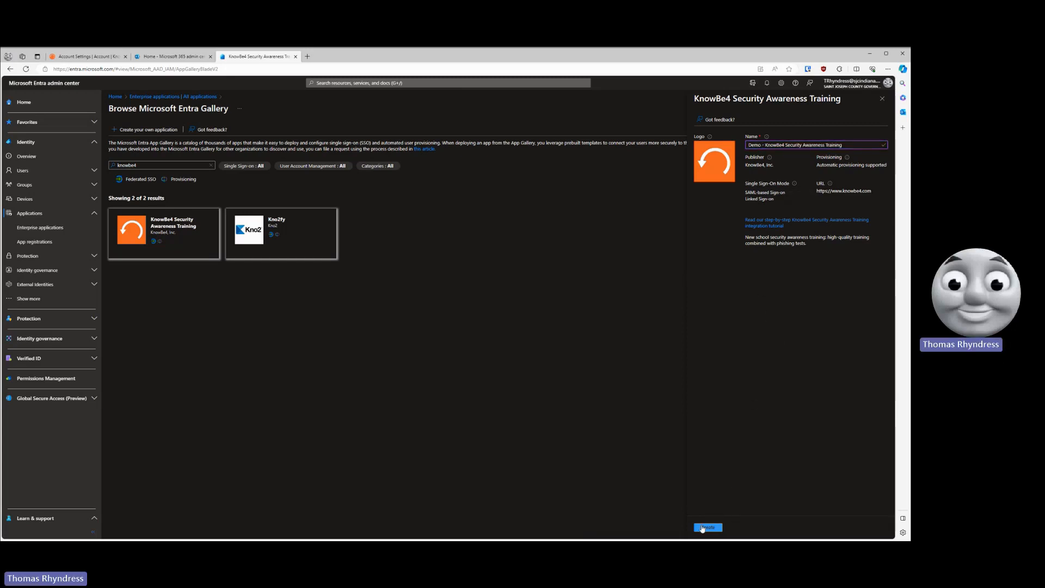
left_click(702, 527)
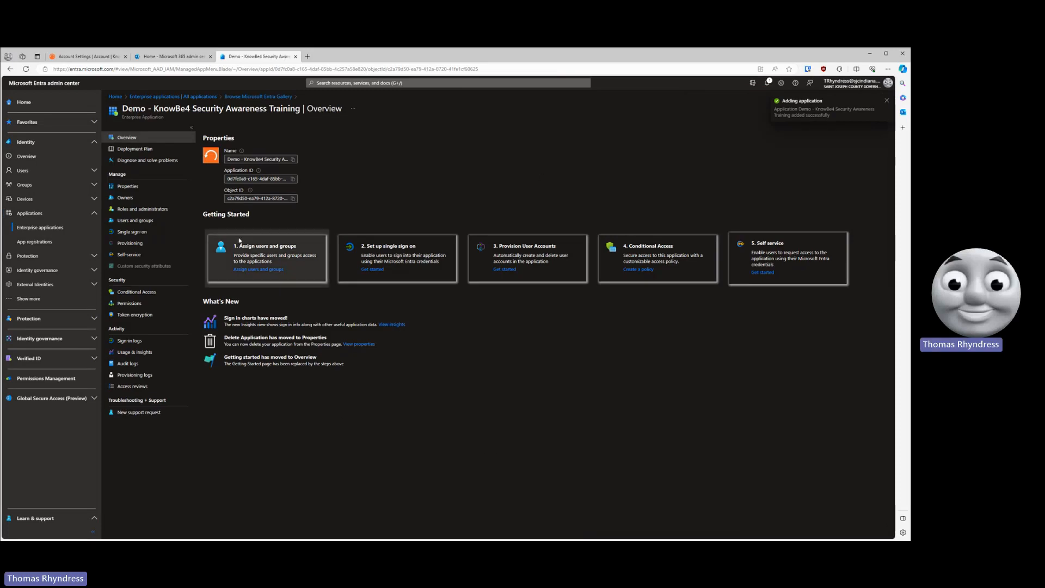
- Open the new application's provisioning configuration and set the Provisioning Mode to Automatic
left_click(130, 247)
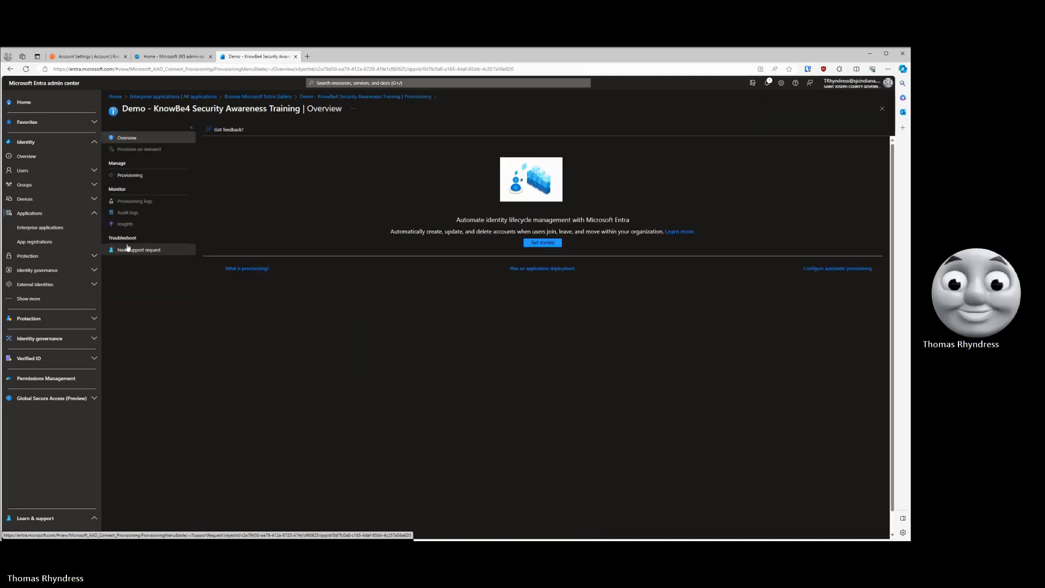
left_click(135, 176)
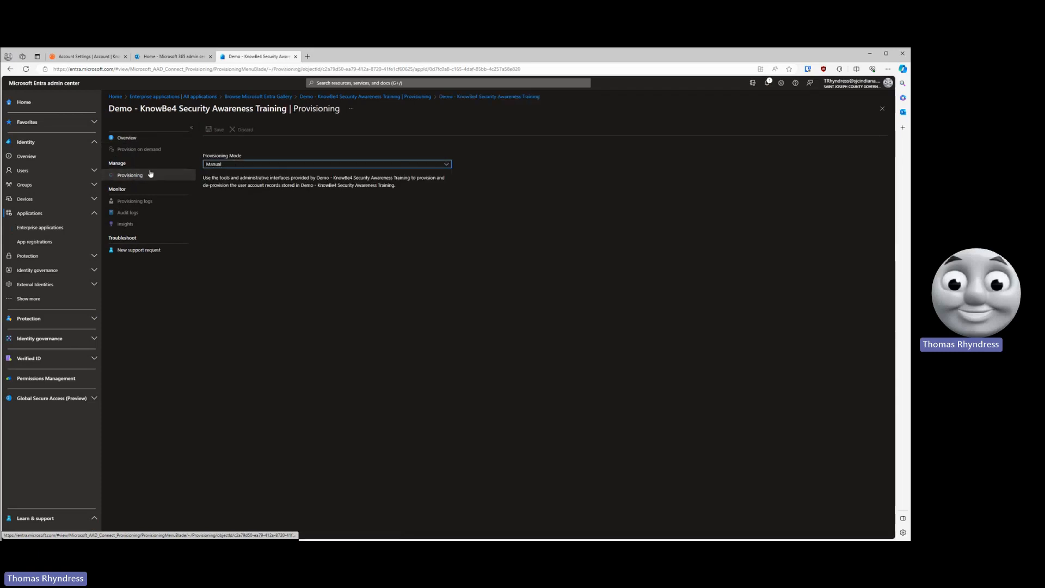
left_click(240, 166)
left_click(225, 185)
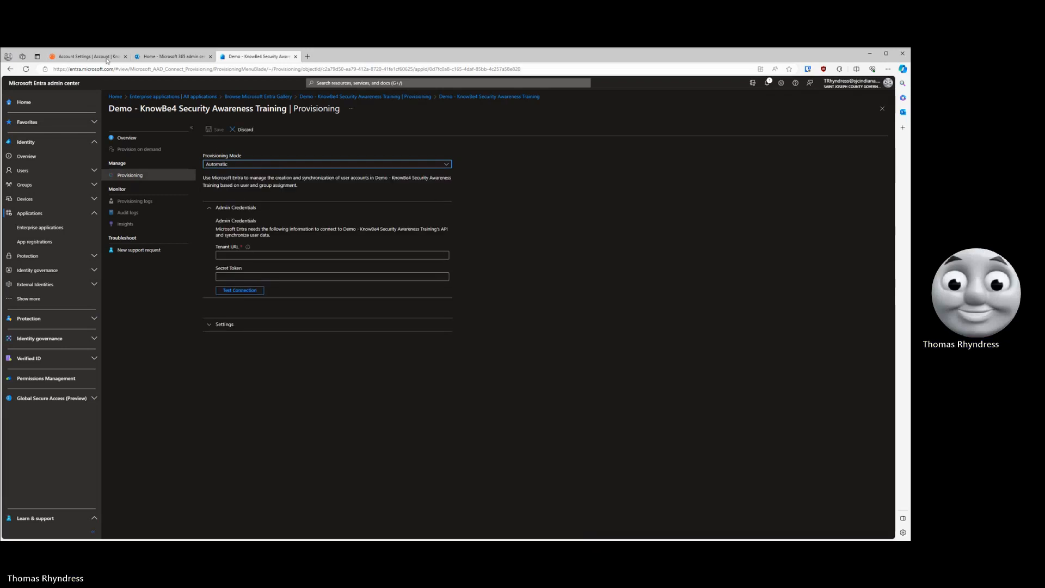
left_click(90, 57)
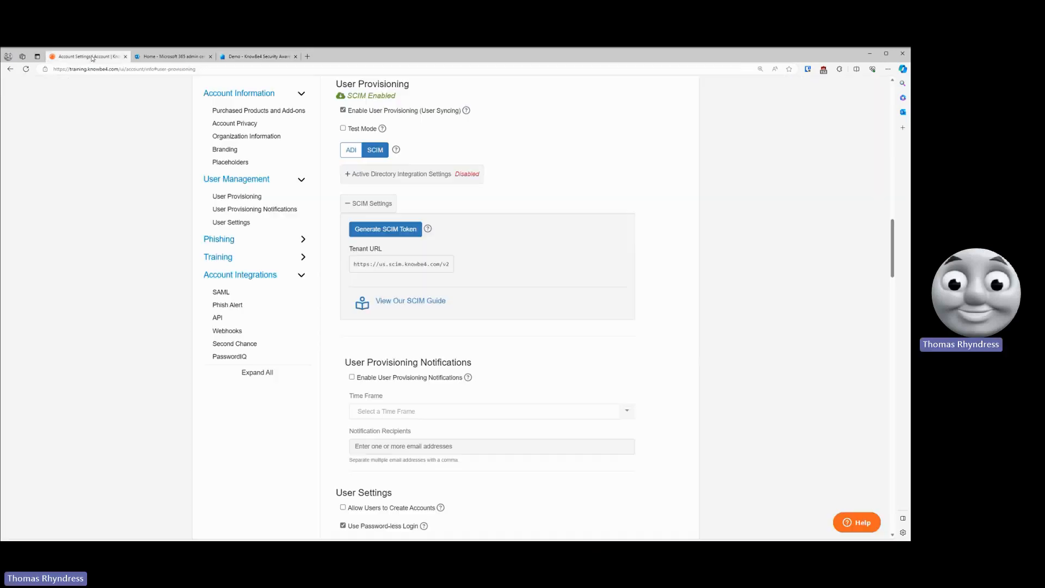
left_click(383, 264)
left_click(264, 57)
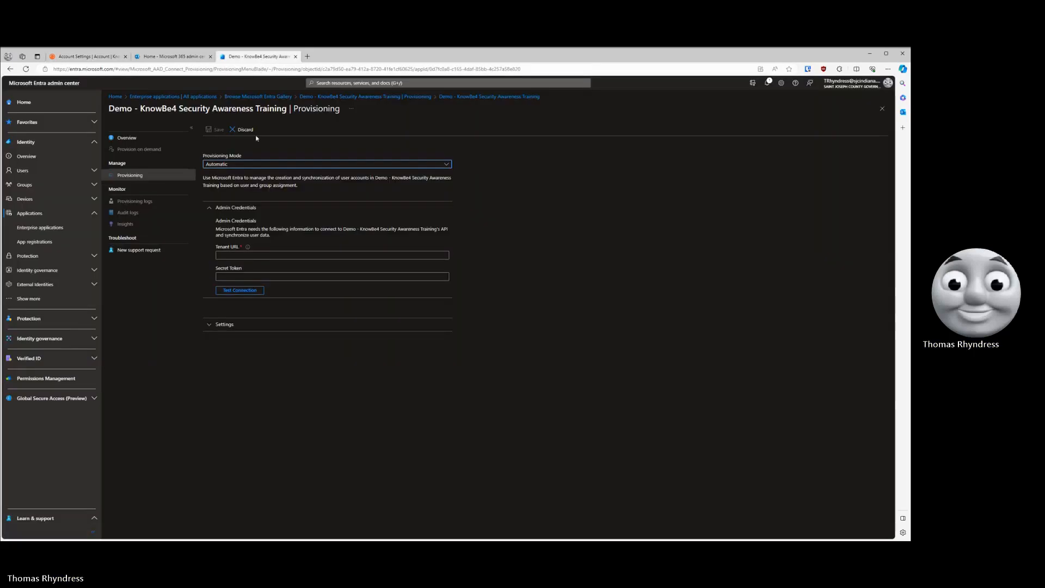
left_click(240, 254)
key("ctrl+v")
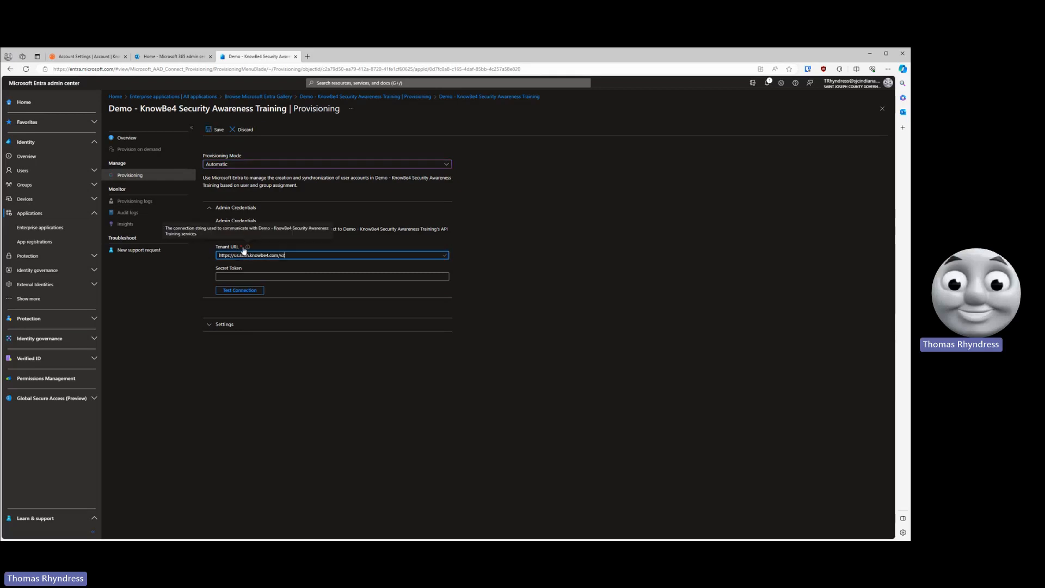
- Generate a new SCIM token in KnowBe4, copy it and paste it into the Entra application's Secret Token field
left_click(88, 57)
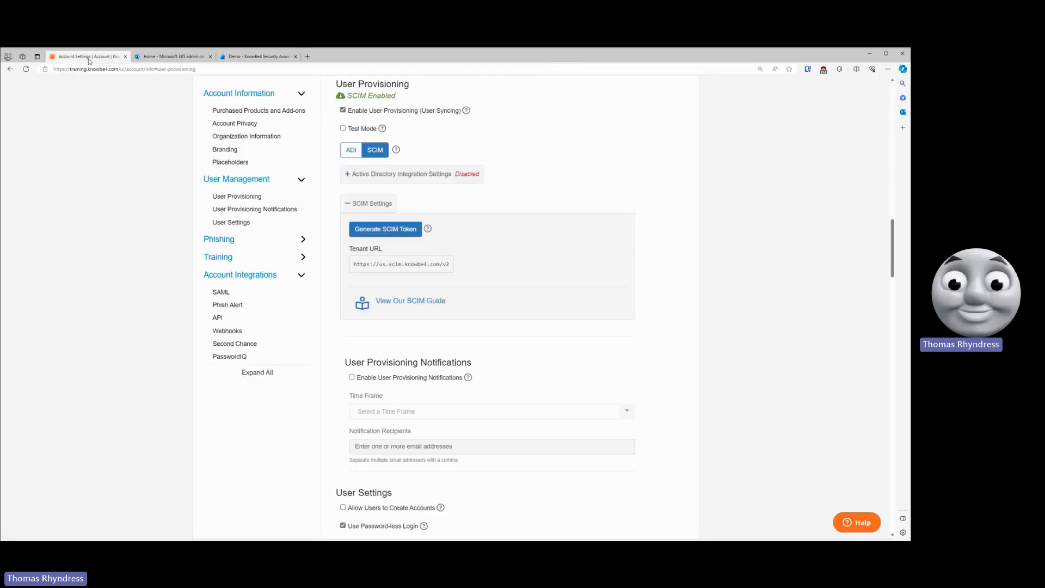
left_click(386, 229)
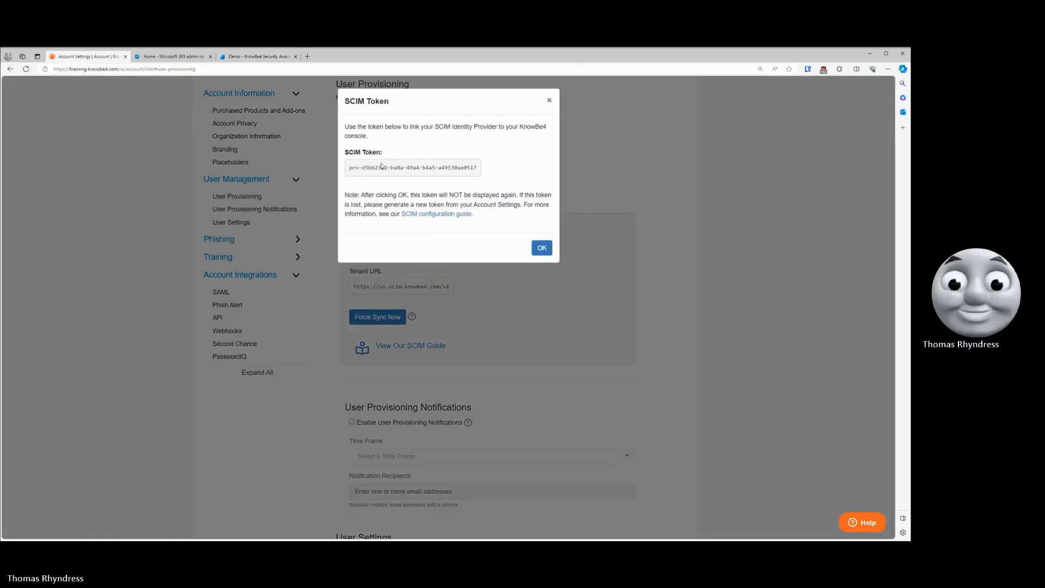
left_click(392, 167)
left_click(542, 248)
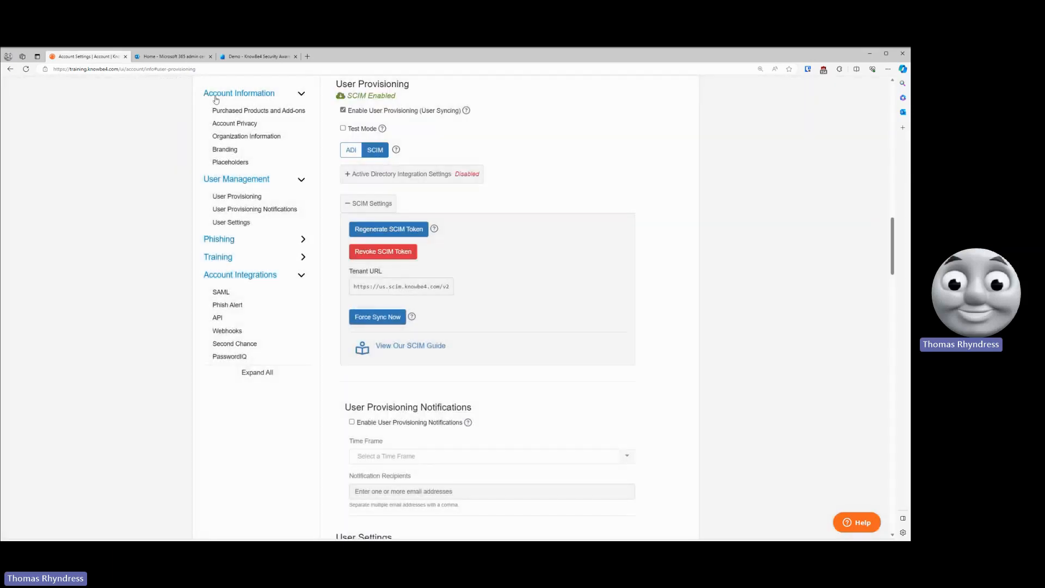
left_click(244, 56)
left_click(247, 276)
key("ctrl+v")
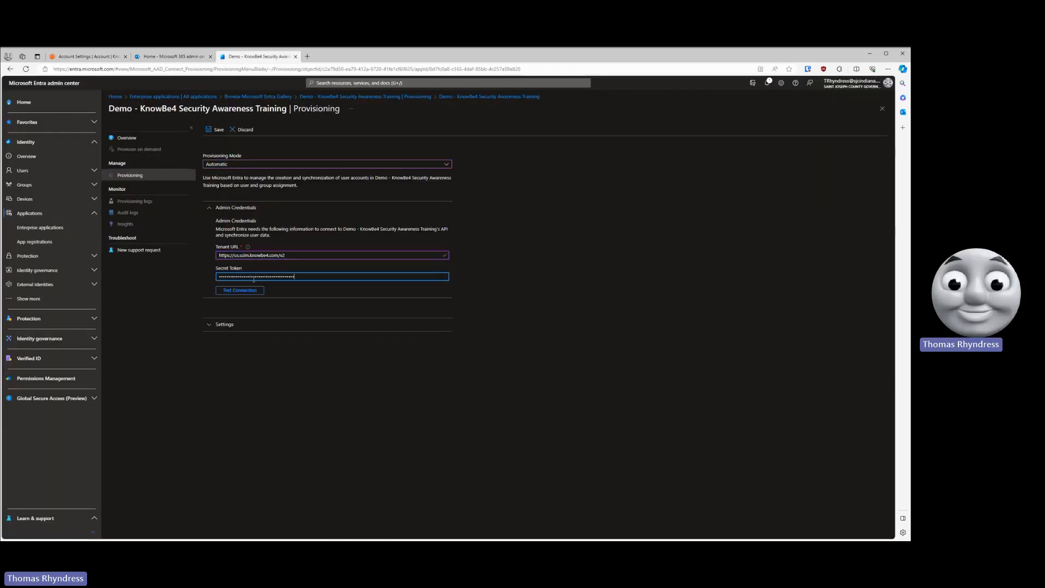
- Test the connection with the entered admin credentials and save the provisioning configuration
left_click(231, 291)
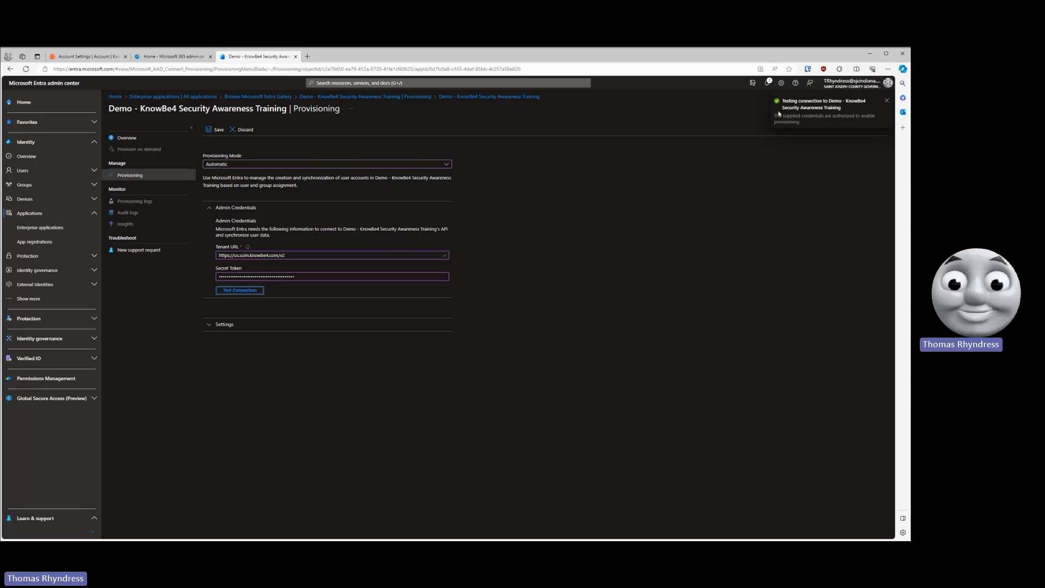
left_click(215, 129)
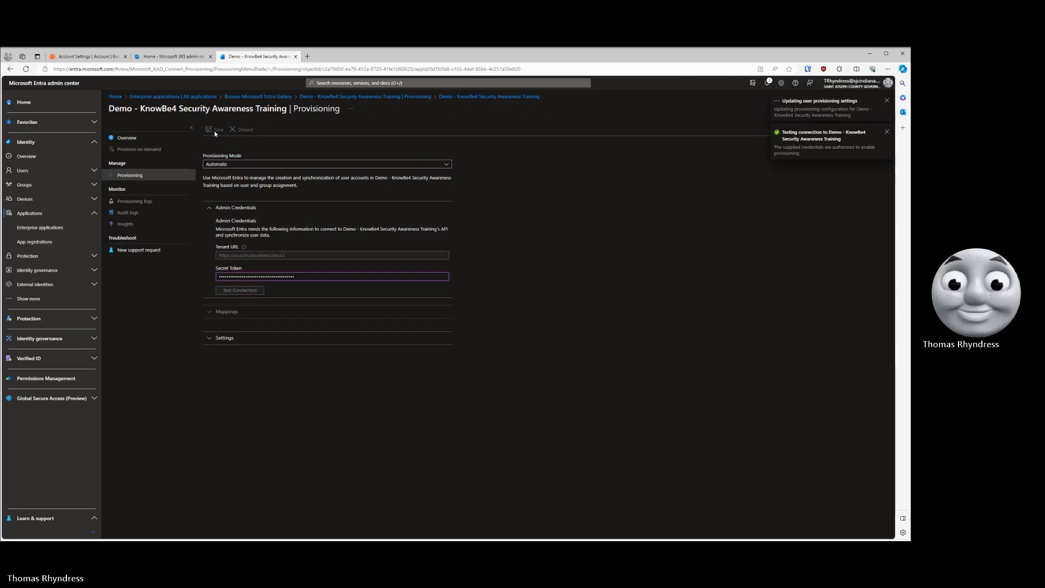
left_click(209, 339)
left_click(210, 341)
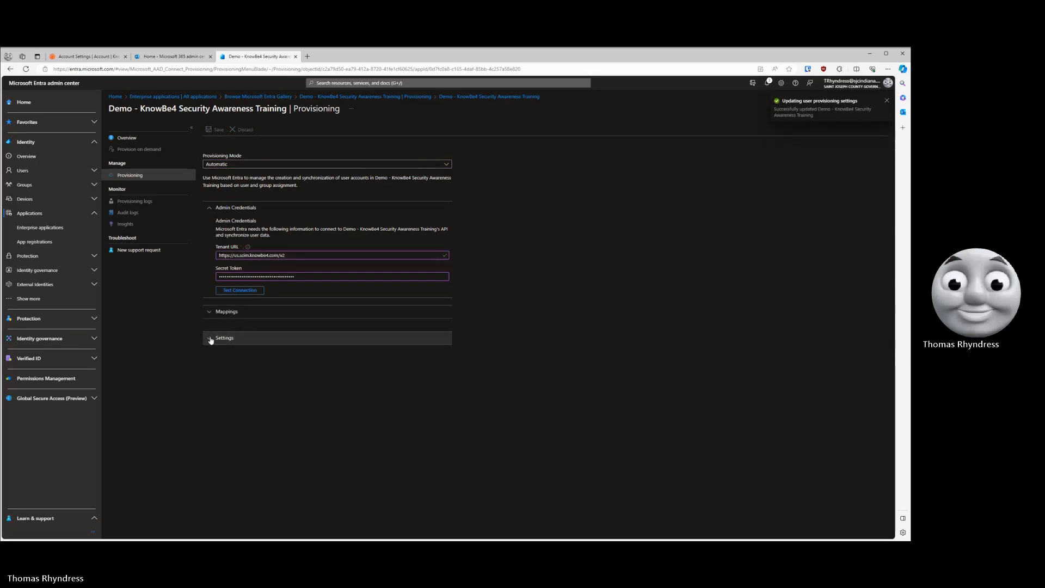
left_click(210, 341)
left_click(210, 340)
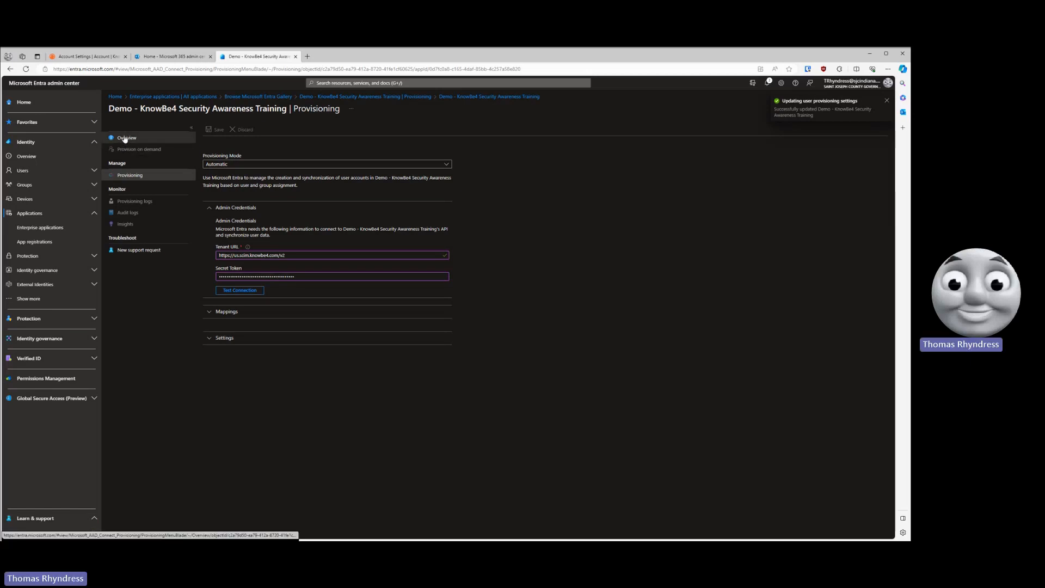
- Return to the application's provisioning overview and start provisioning
left_click(126, 140)
left_click(135, 180)
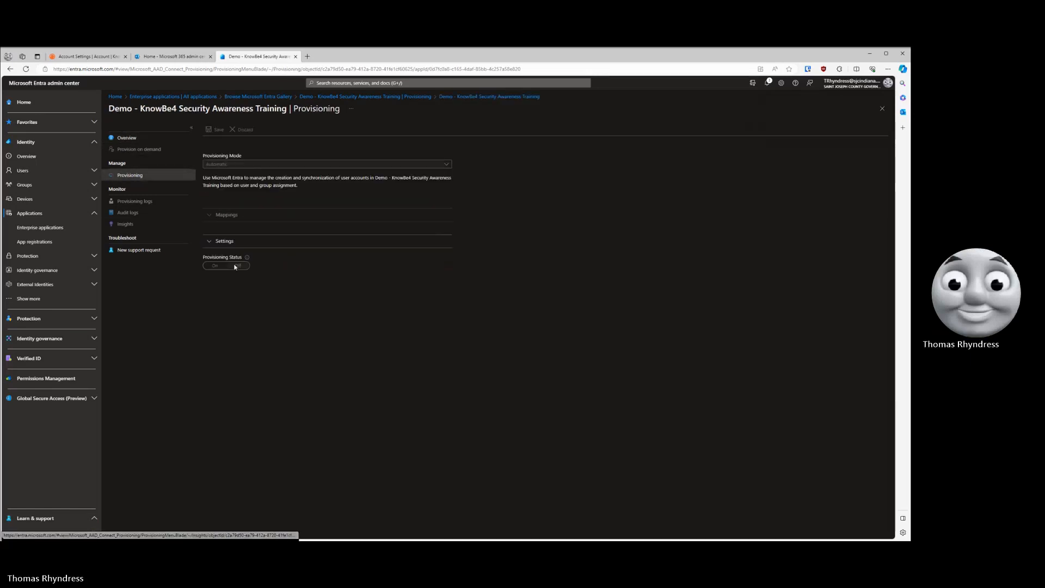
left_click(128, 139)
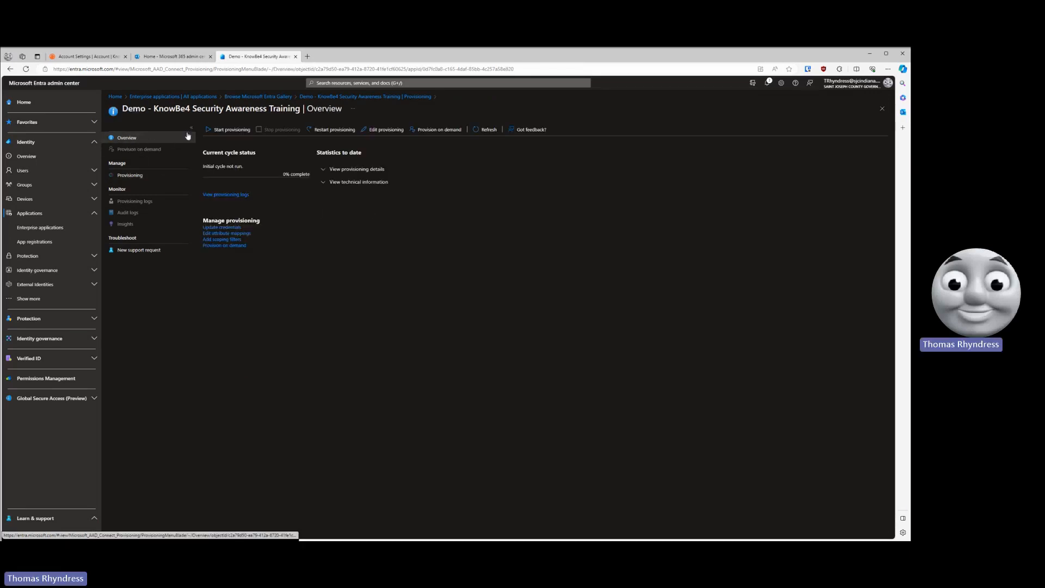
left_click(228, 130)
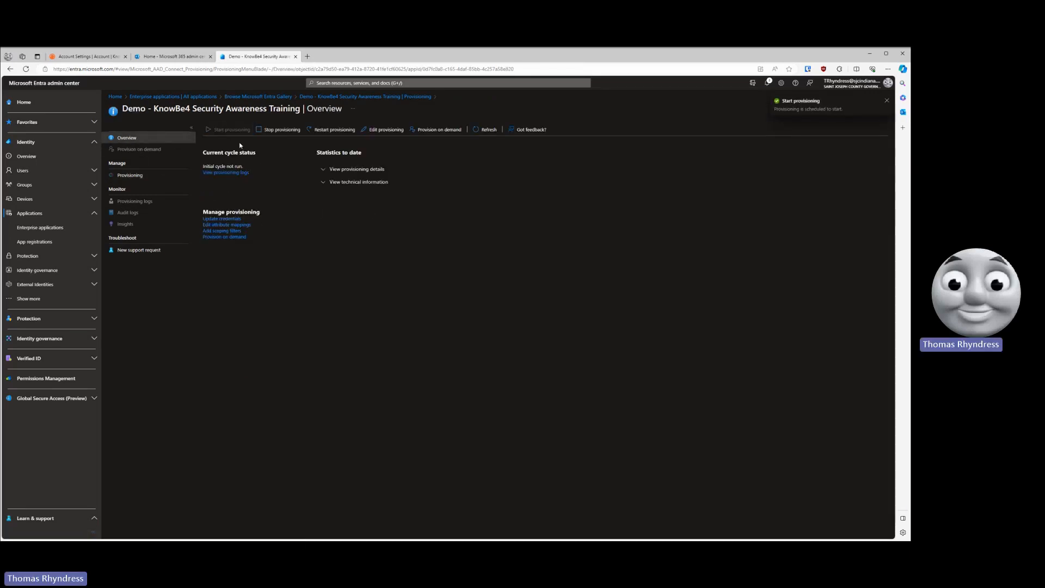
- Set the application's provisioning scope to Sync all users and groups and save the provisioning settings
left_click(161, 177)
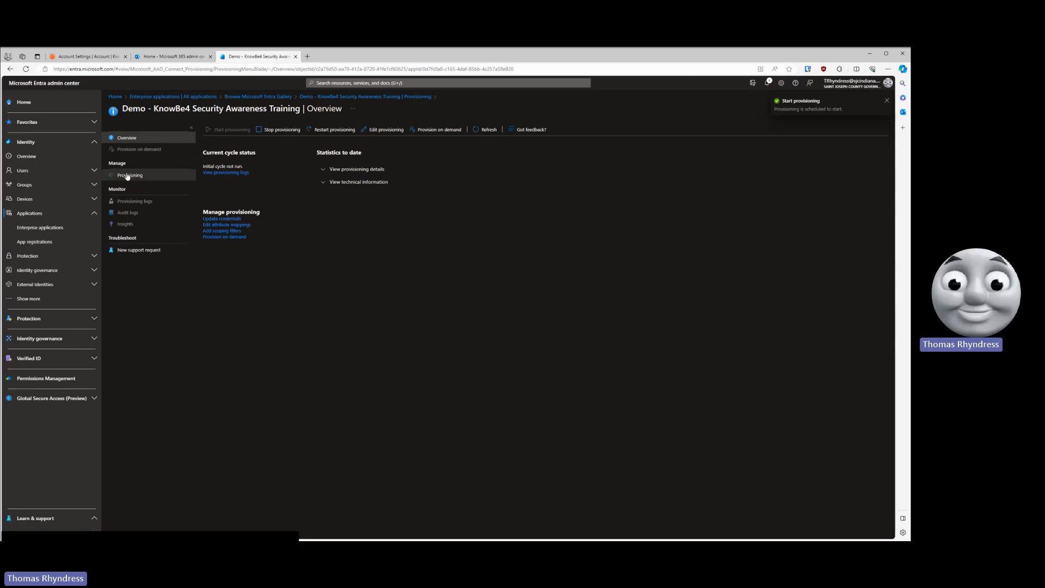
left_click(220, 257)
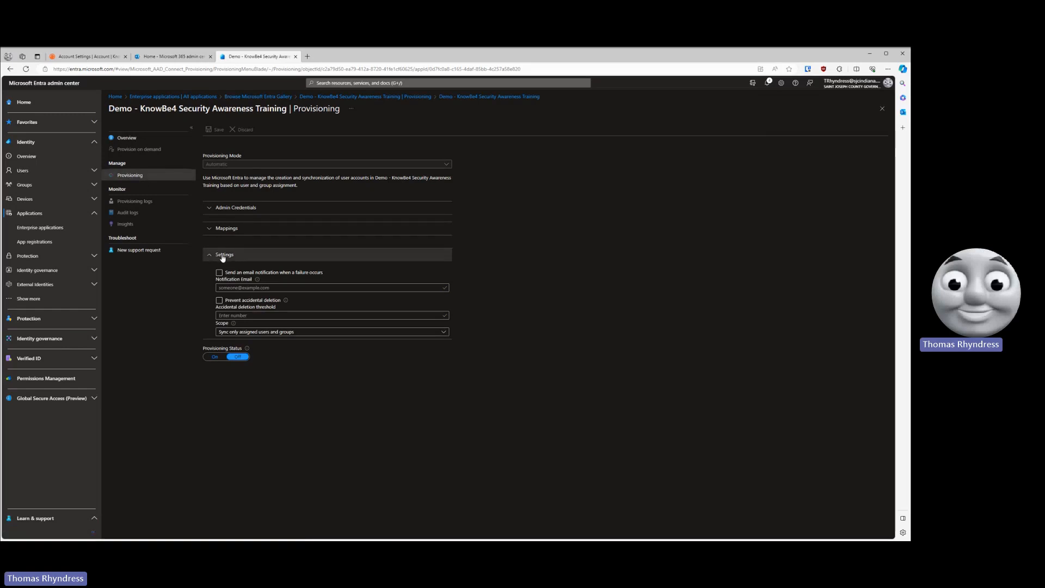
left_click(280, 331)
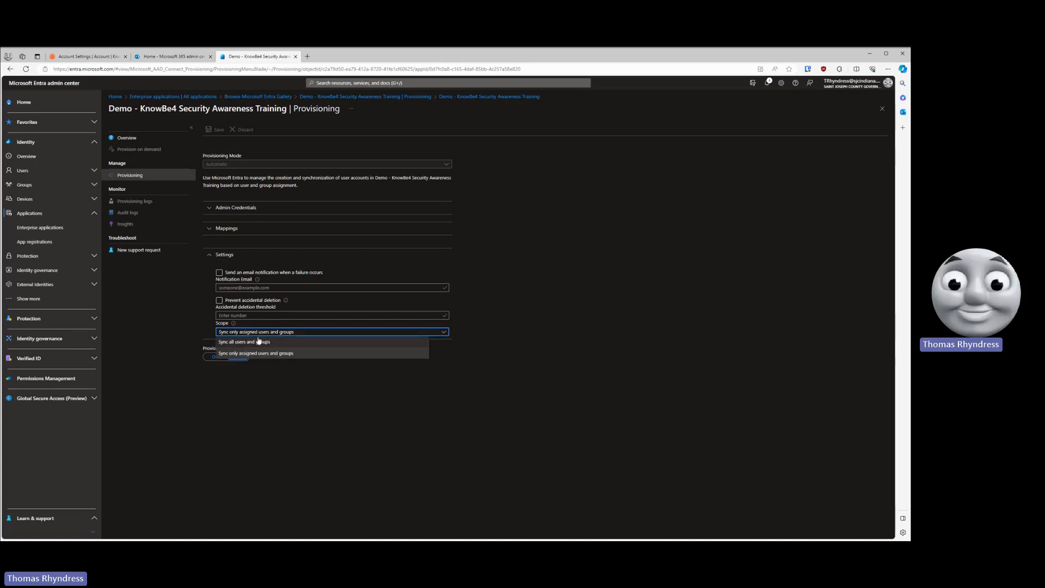
left_click(226, 342)
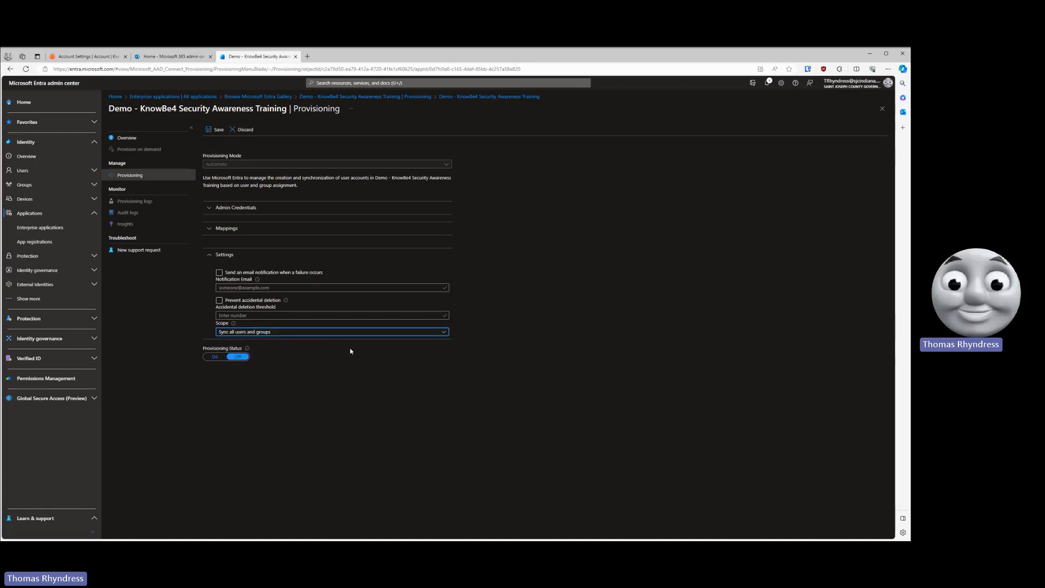
left_click(216, 130)
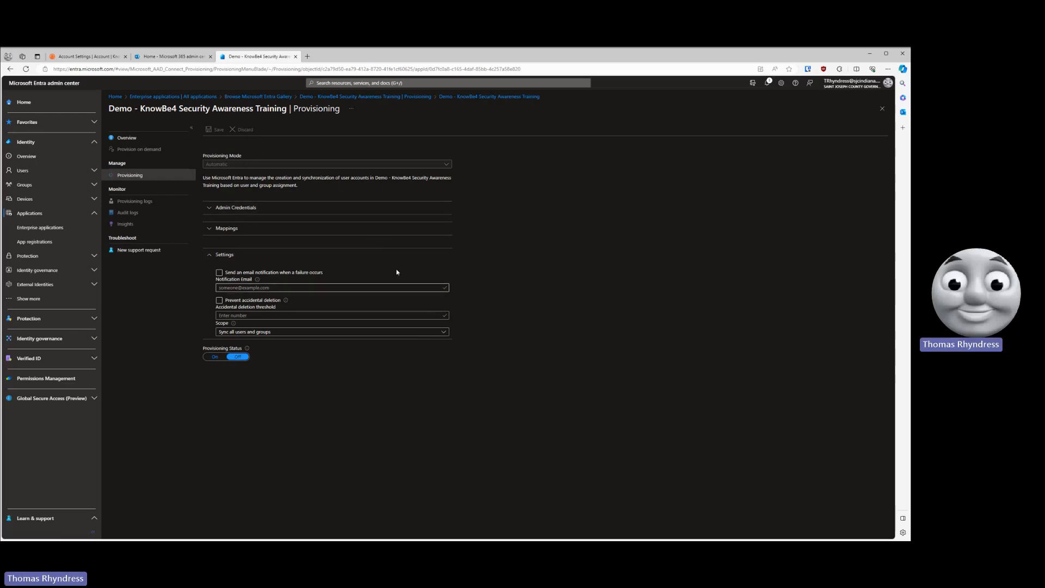
- Return to the enterprise application's overview and choose SAML as its single sign-on method
left_click(369, 100)
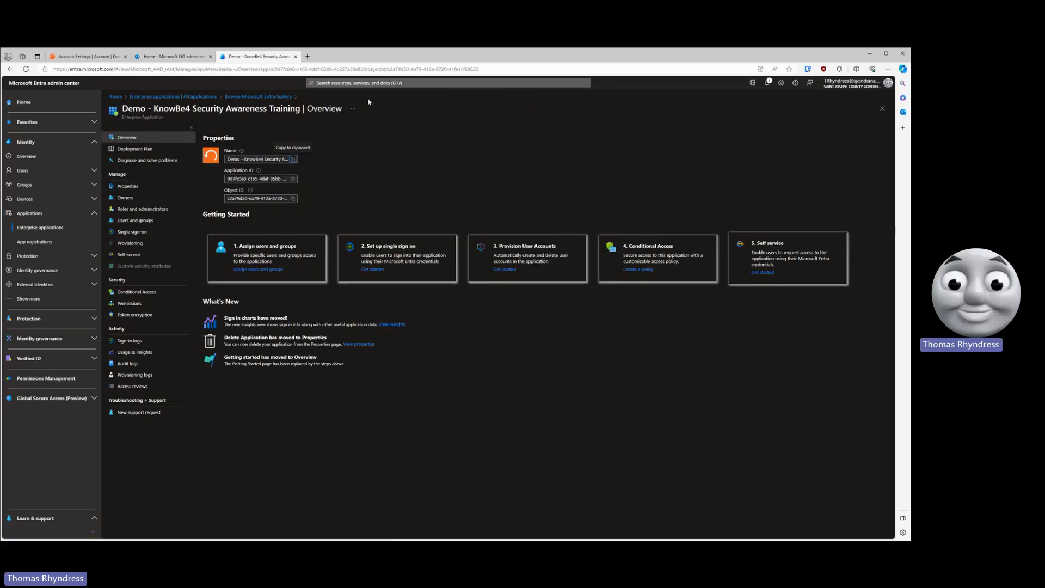
left_click(136, 236)
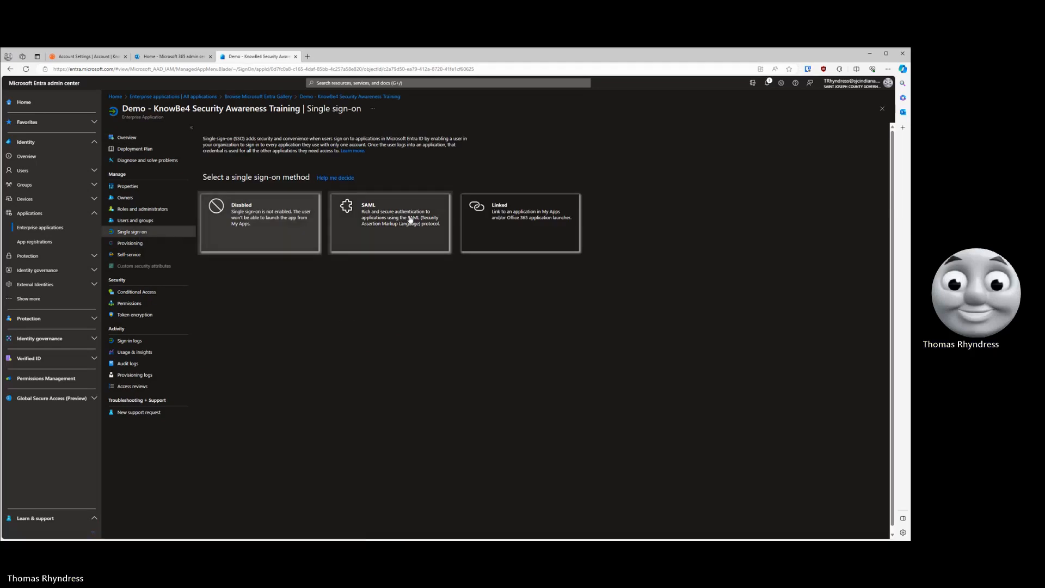
left_click(385, 210)
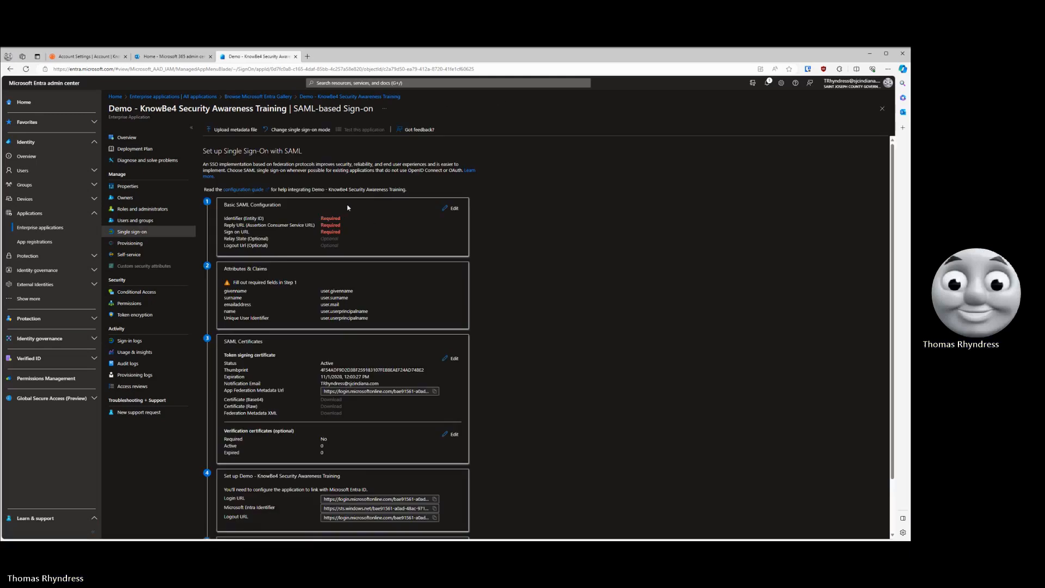
scroll(325, 209, "down", 2)
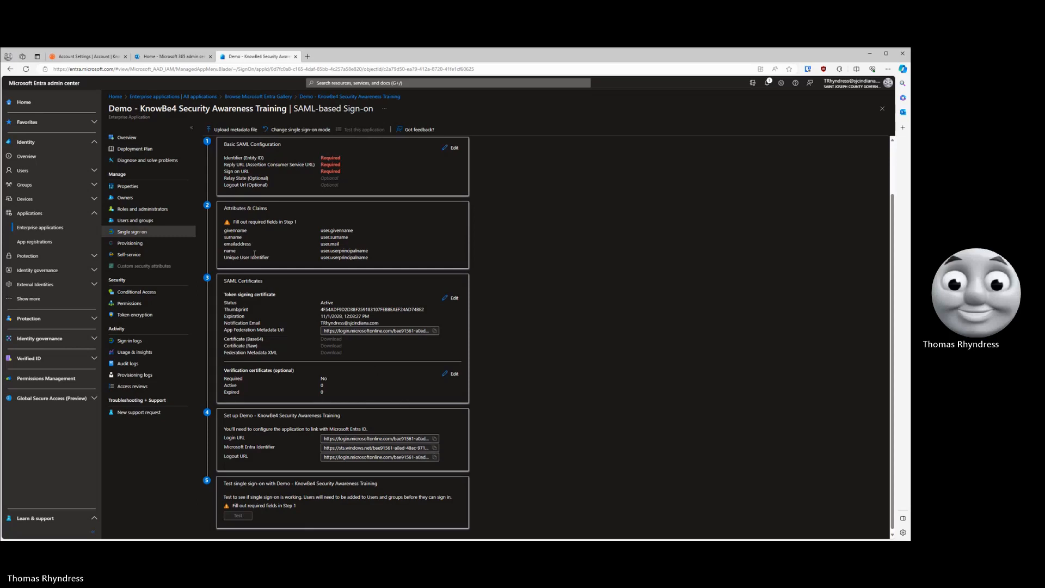
- Copy the token signing certificate's thumbprint from Entra into the IdP Cert Fingerprint field of the KnowBe4 SAML settings
left_click(64, 56)
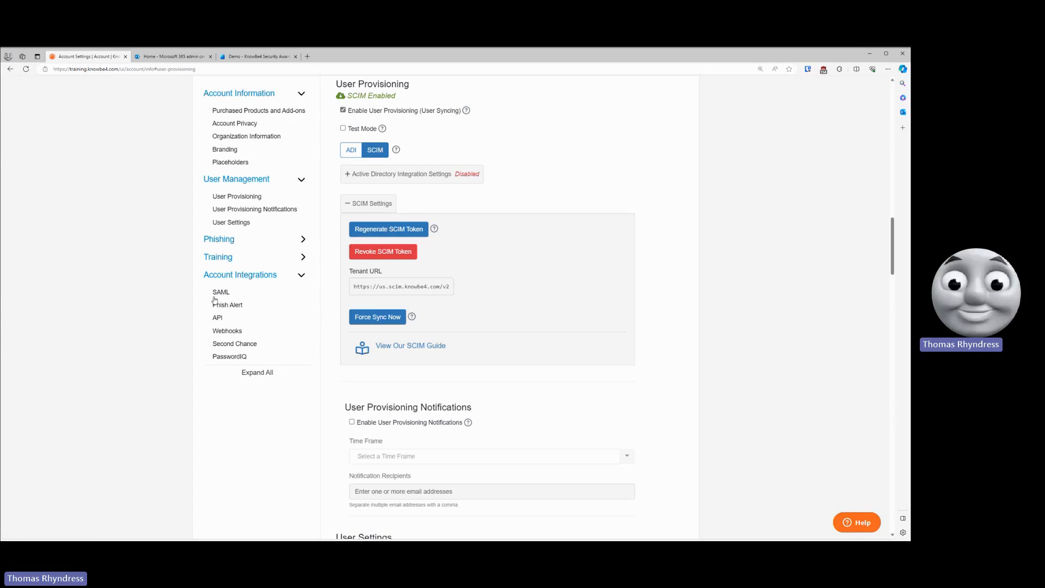
left_click(220, 292)
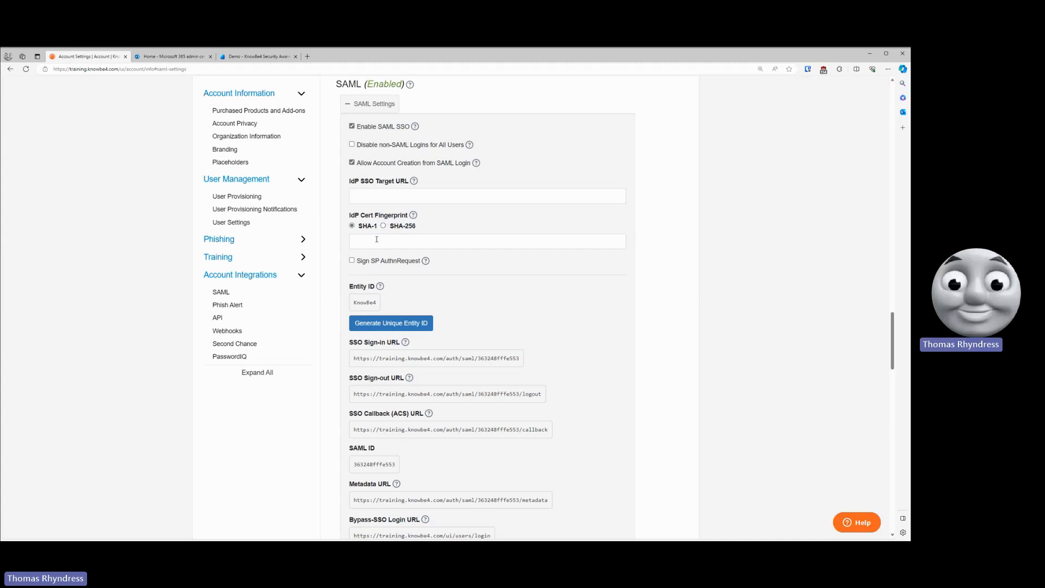
left_click(255, 57)
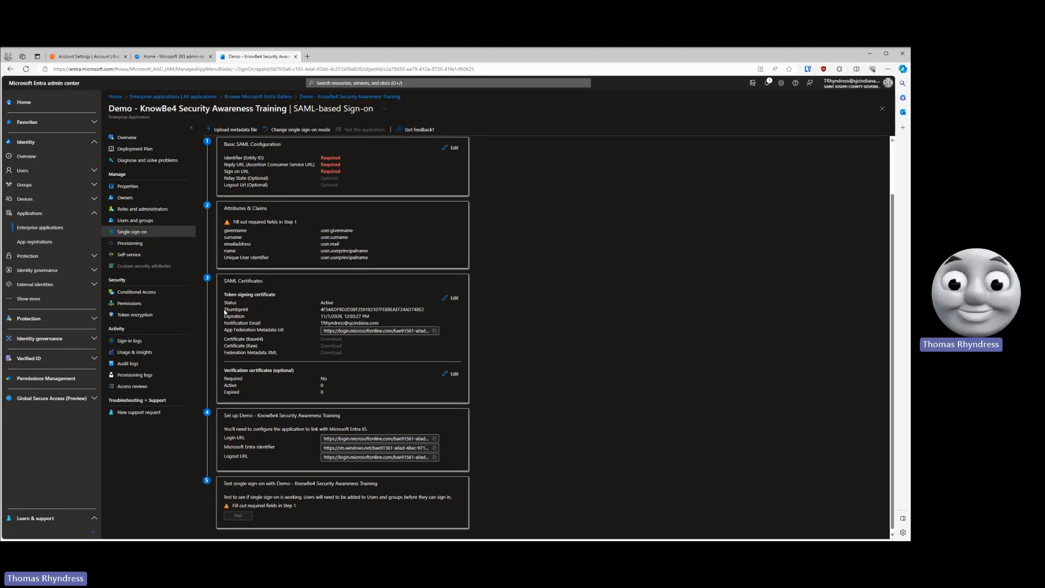
left_click_drag(223, 309, 250, 311)
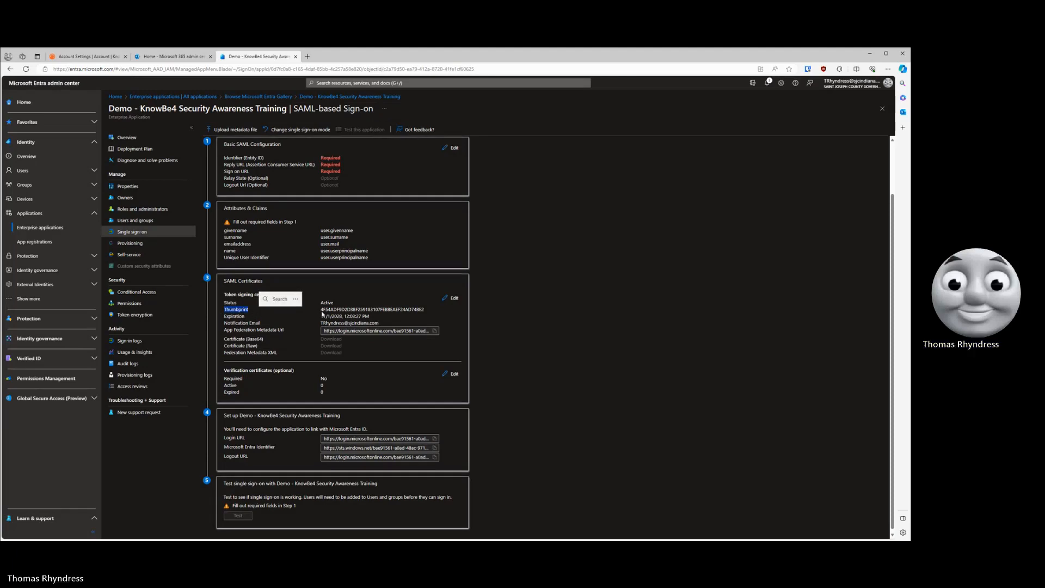
left_click_drag(321, 309, 425, 310)
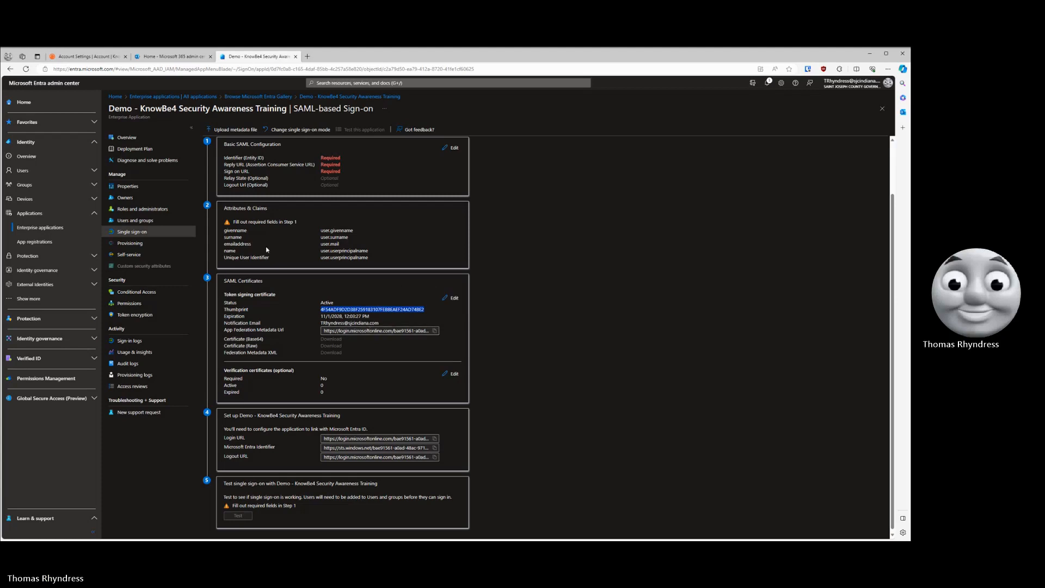
left_click(92, 57)
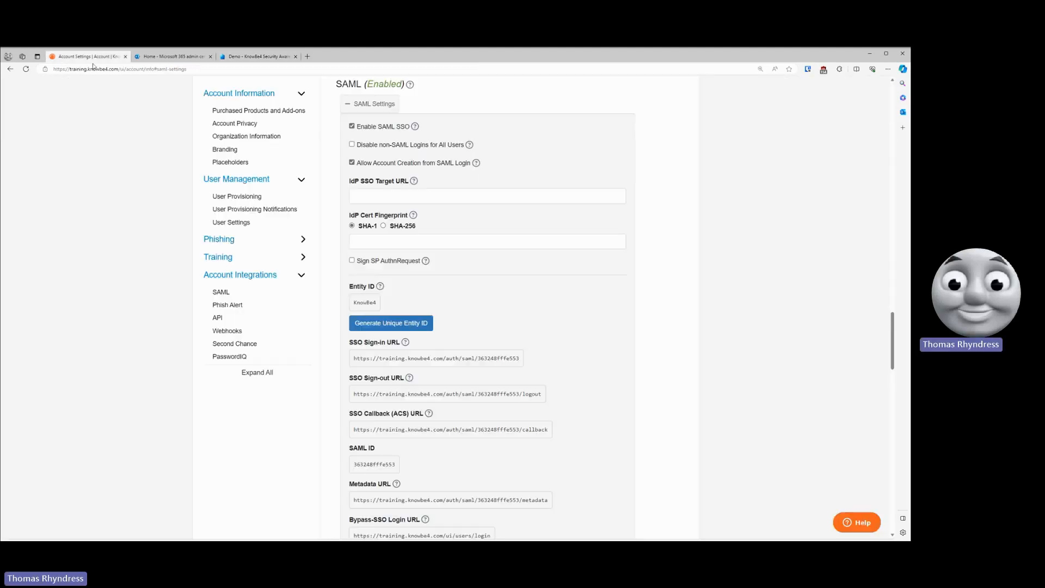
left_click(367, 241)
type("4F54ADF9D2D3BF259183107FEBBEAEF24AD74BE2")
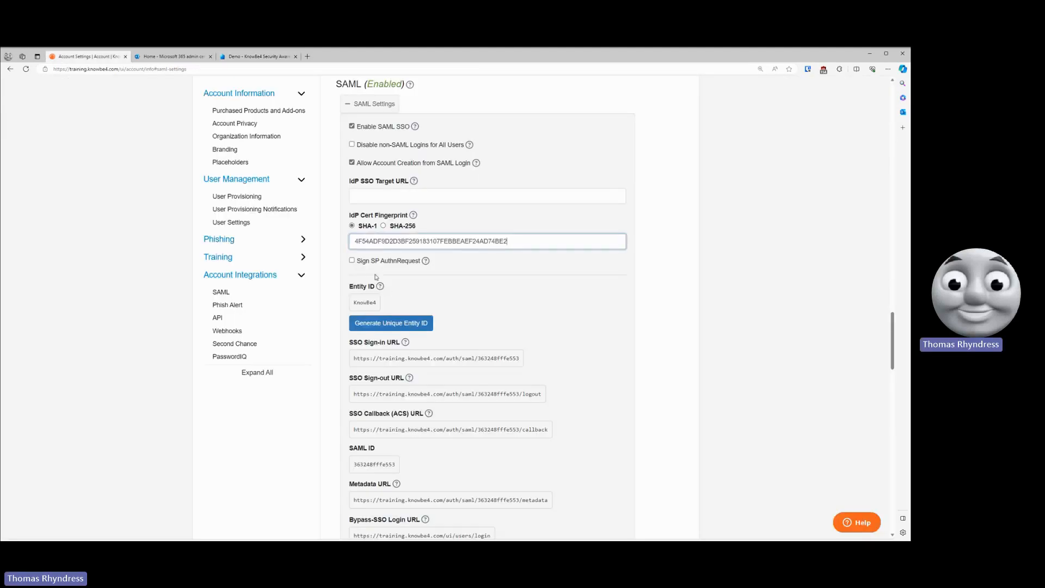
- Copy the application's Login URL from Entra into the IdP SSO Target URL field of the KnowBe4 SAML settings
left_click(259, 57)
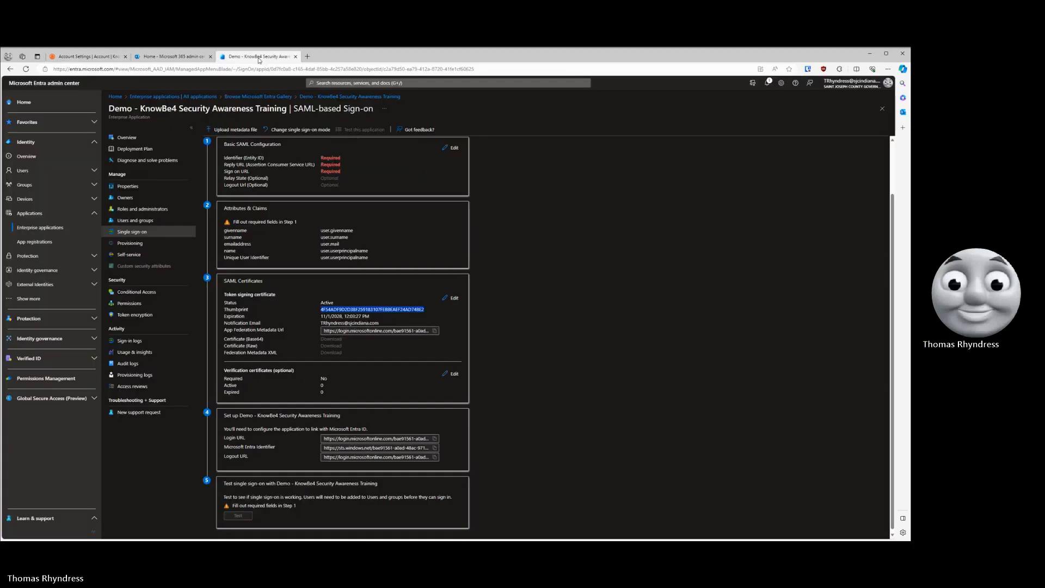
left_click(61, 57)
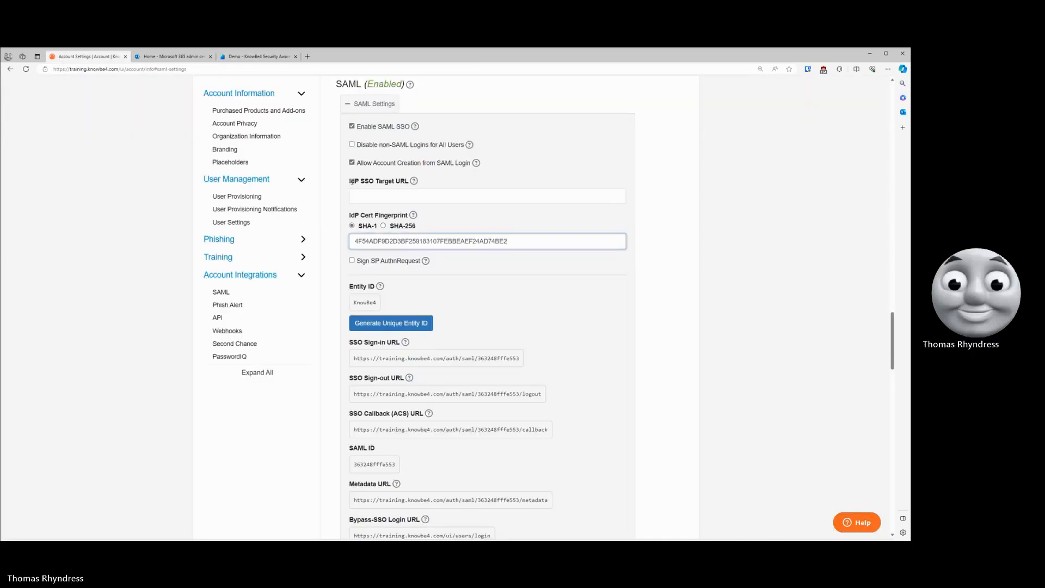
left_click_drag(356, 183, 393, 189)
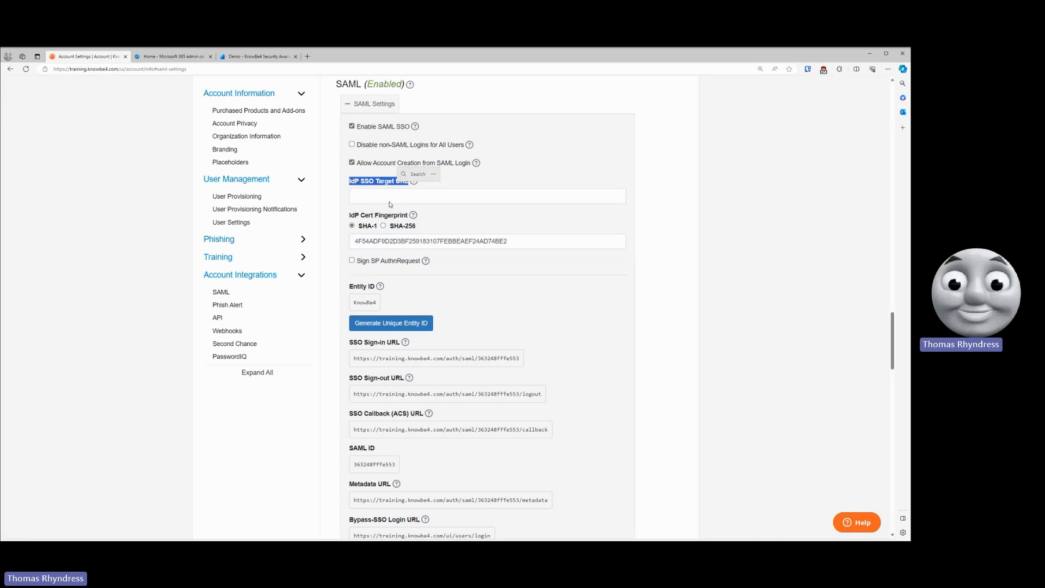
left_click(389, 203)
left_click(245, 56)
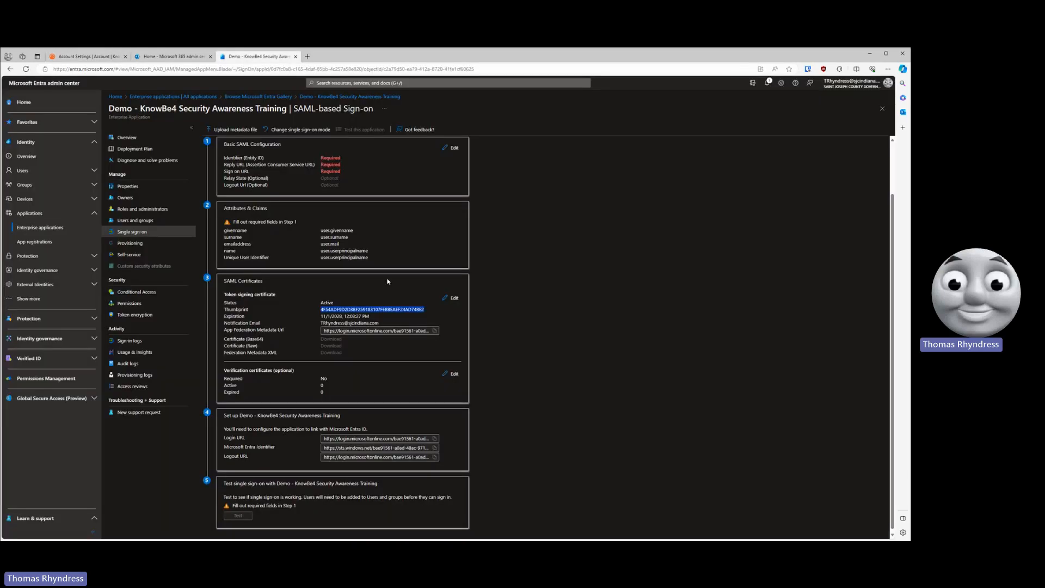
left_click(434, 439)
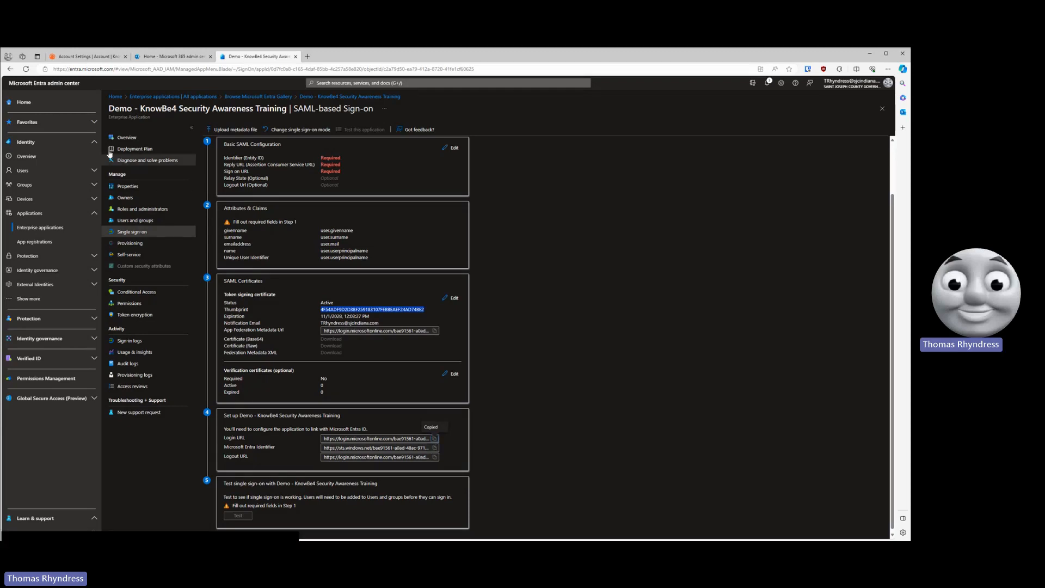
left_click(72, 57)
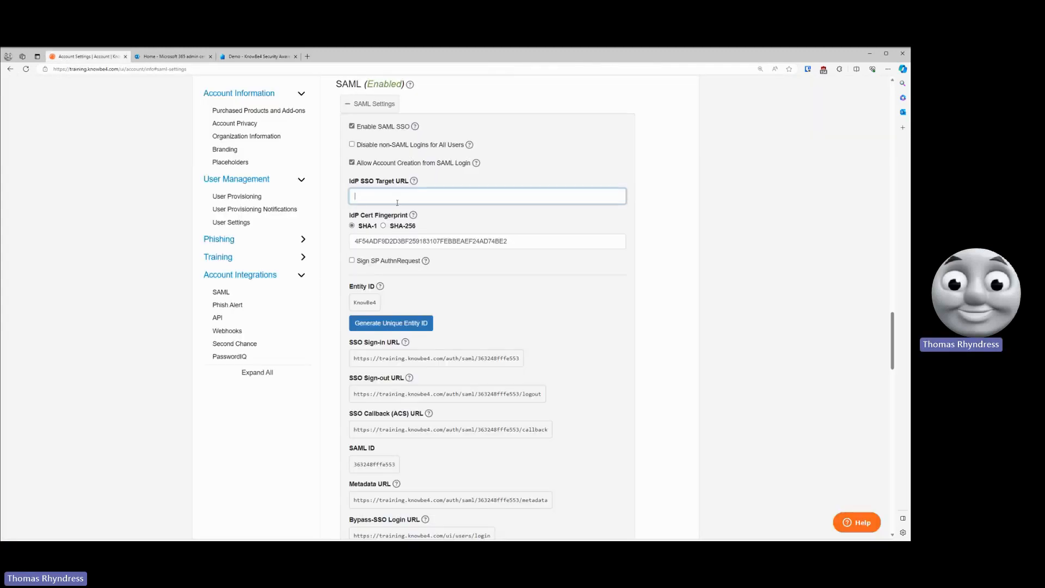
key("ctrl+v")
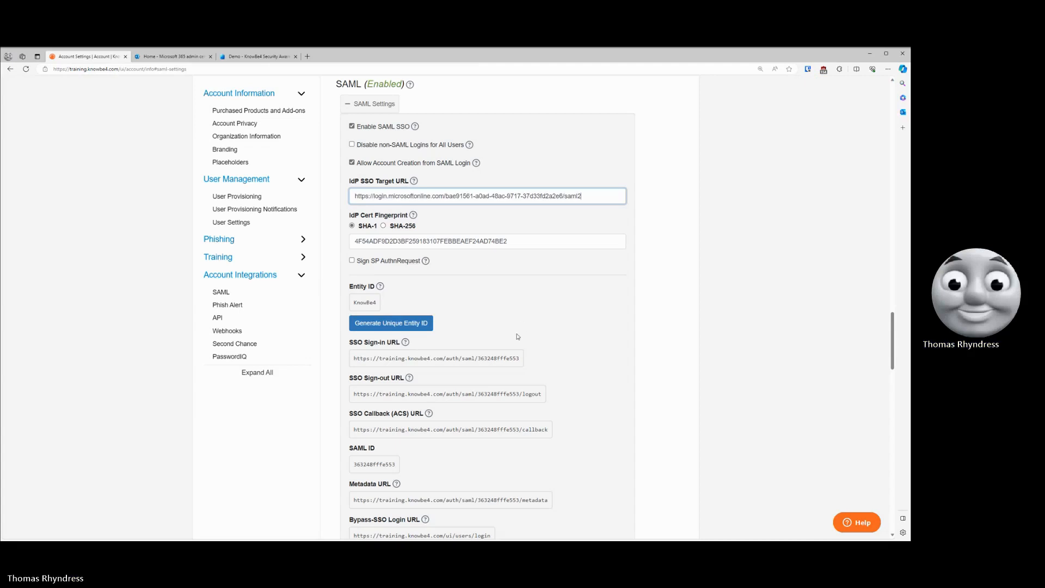
- Edit the Basic SAML Configuration in Entra, entering KnowBe4 as the Identifier and checking it against the Entity ID in KnowBe4
left_click(244, 57)
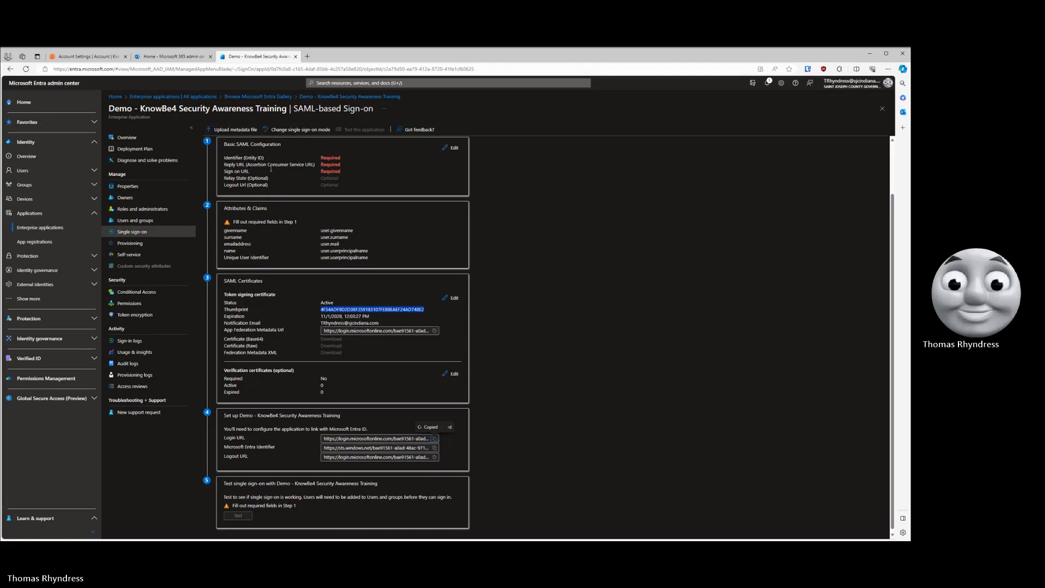
scroll(373, 192, "up", 1)
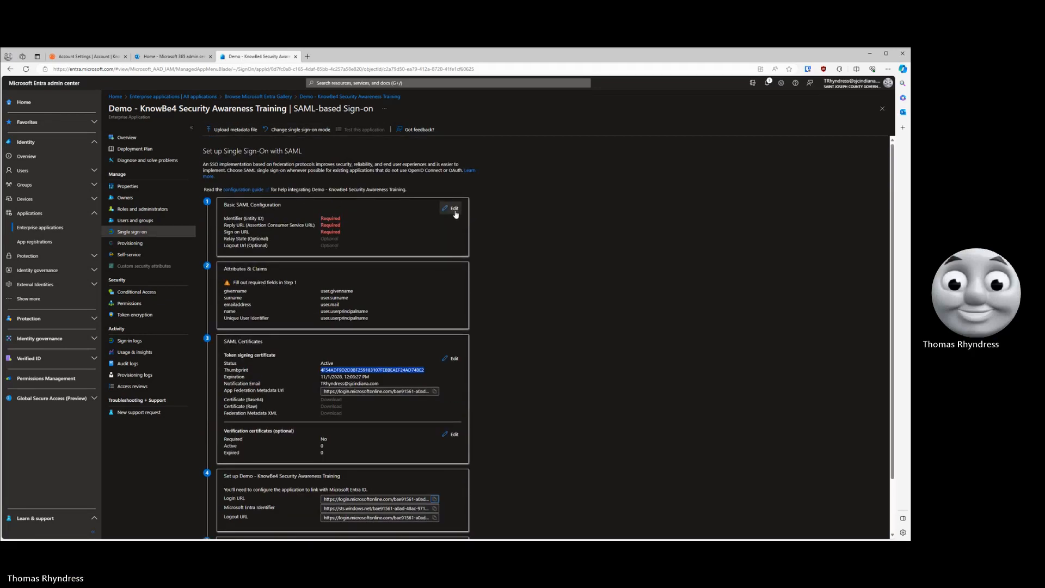
left_click(455, 213)
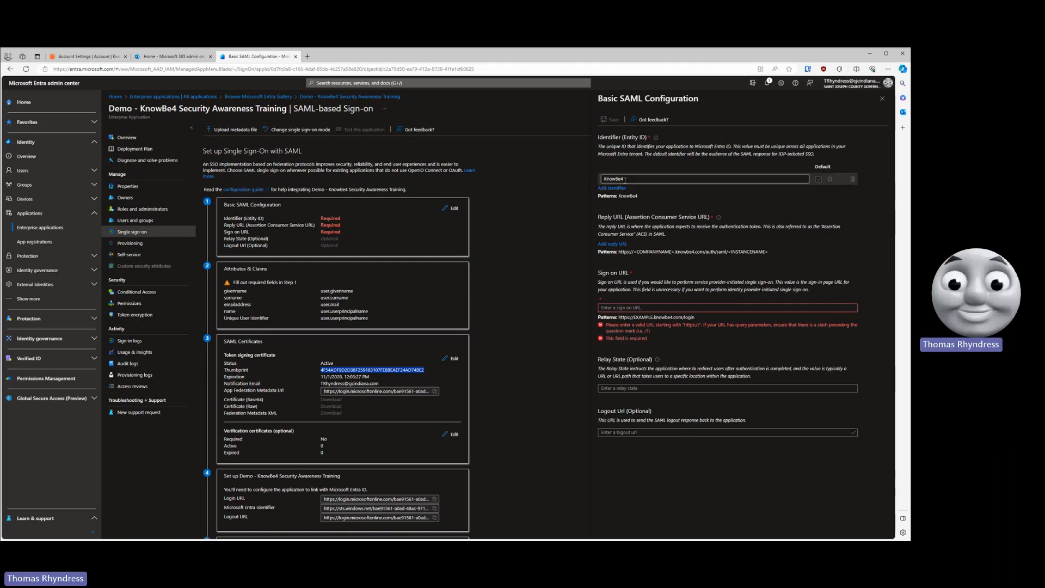
left_click(87, 56)
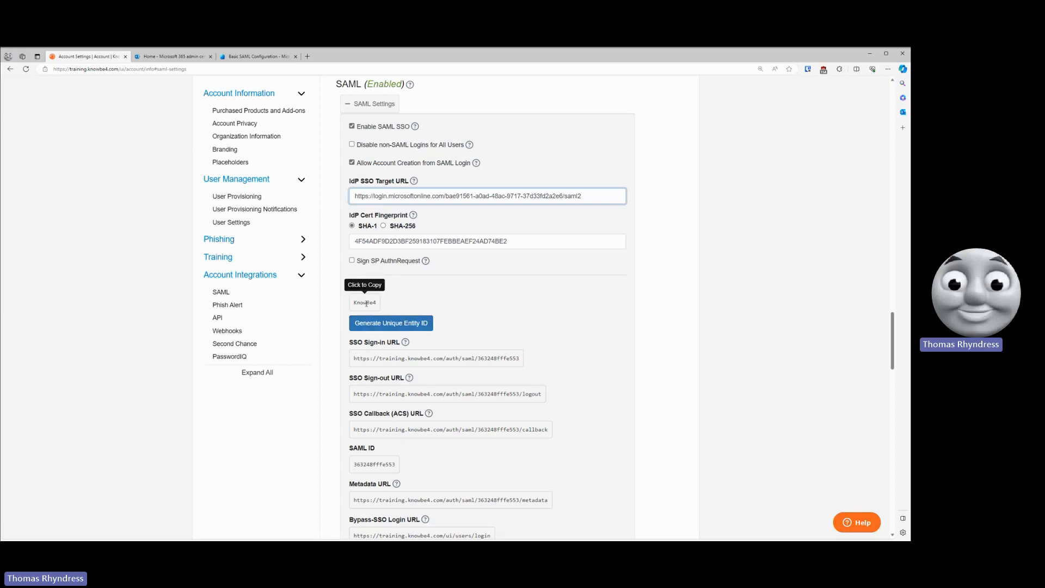
left_click(242, 57)
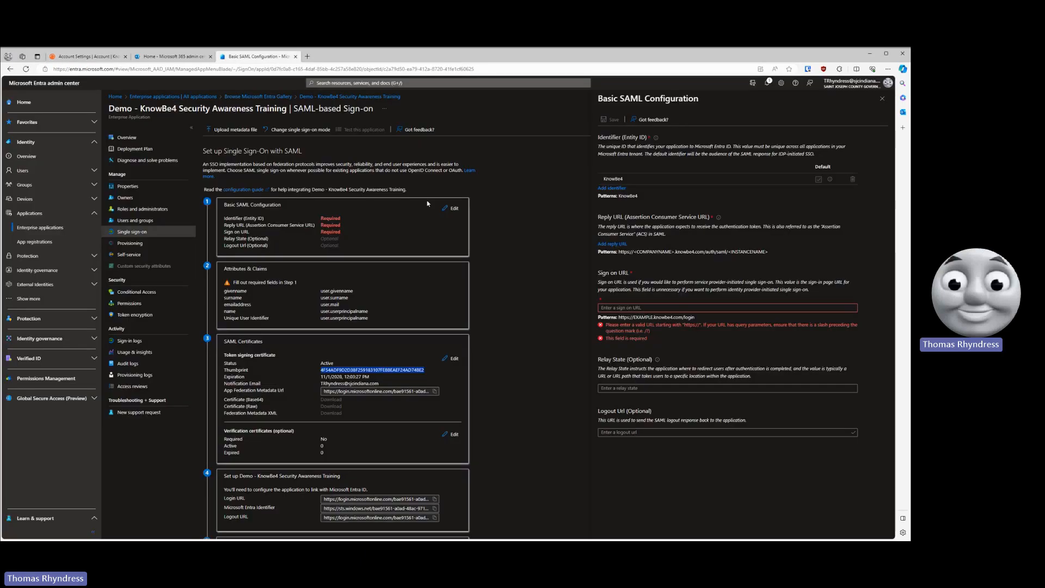
- Add an empty reply URL entry in Entra and copy the SSO Callback (ACS) URL from the KnowBe4 SAML settings
left_click(613, 244)
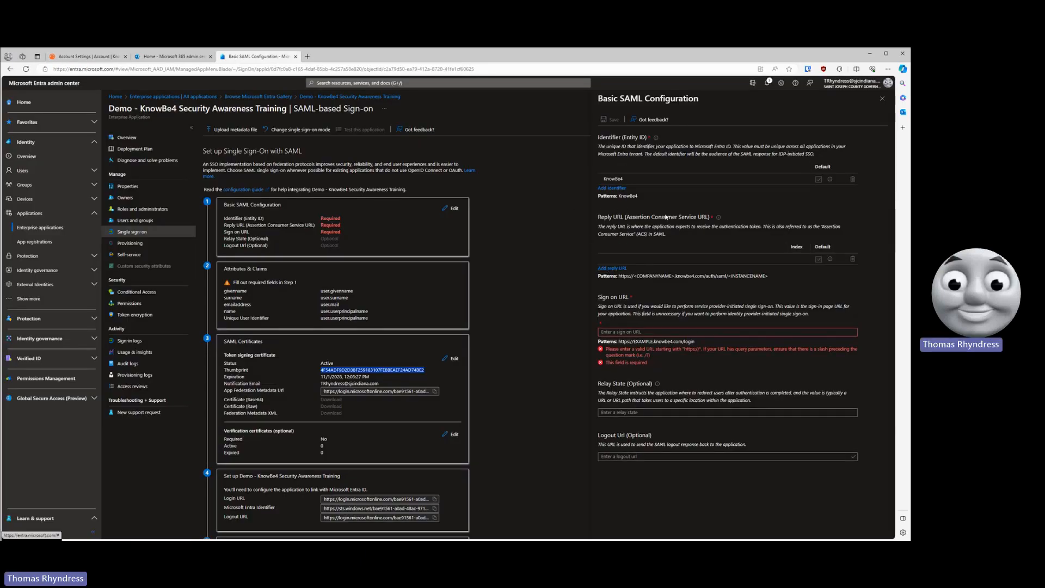
left_click(94, 57)
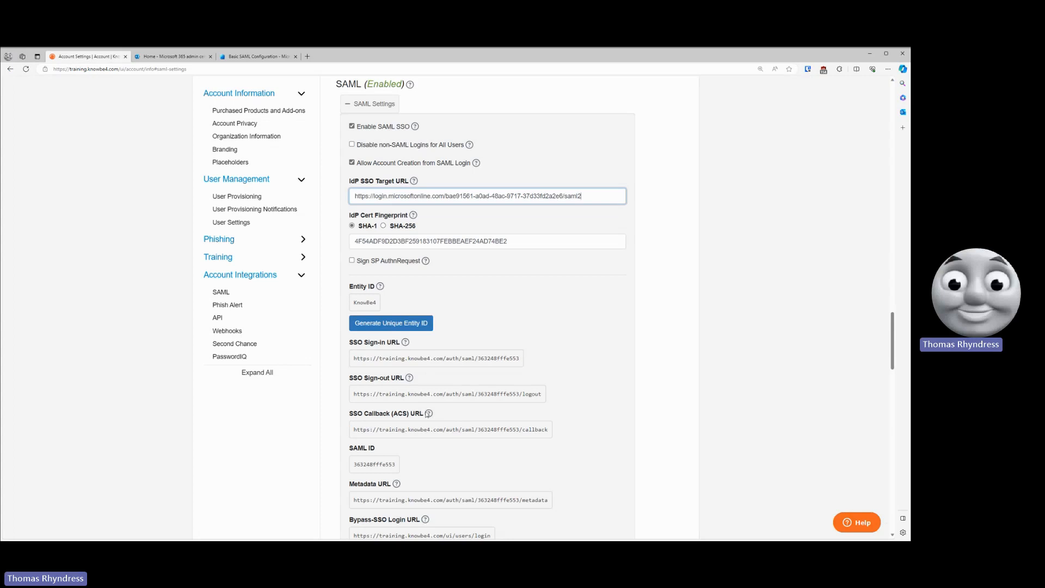
left_click(501, 429)
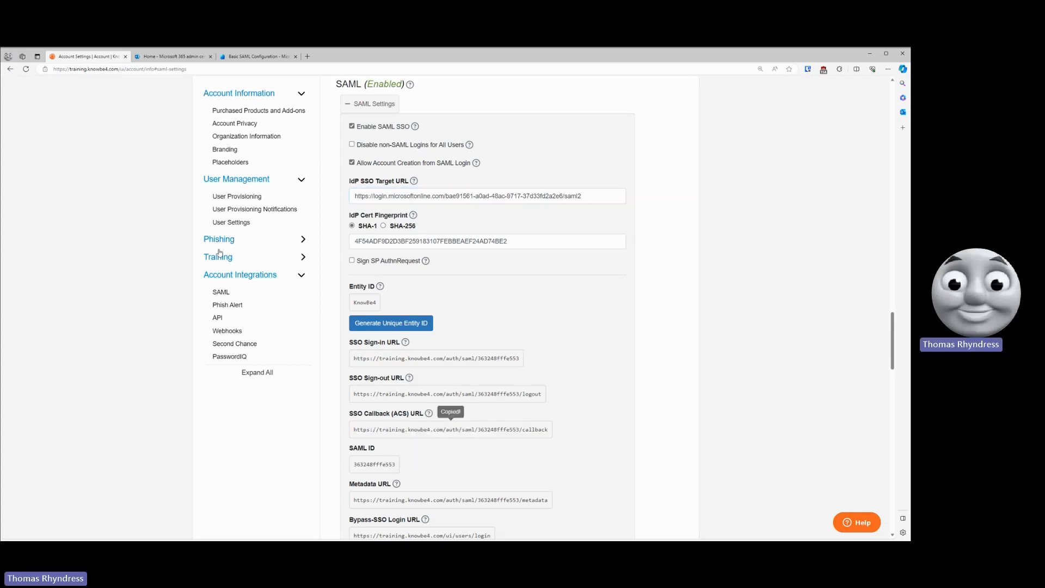
left_click(269, 57)
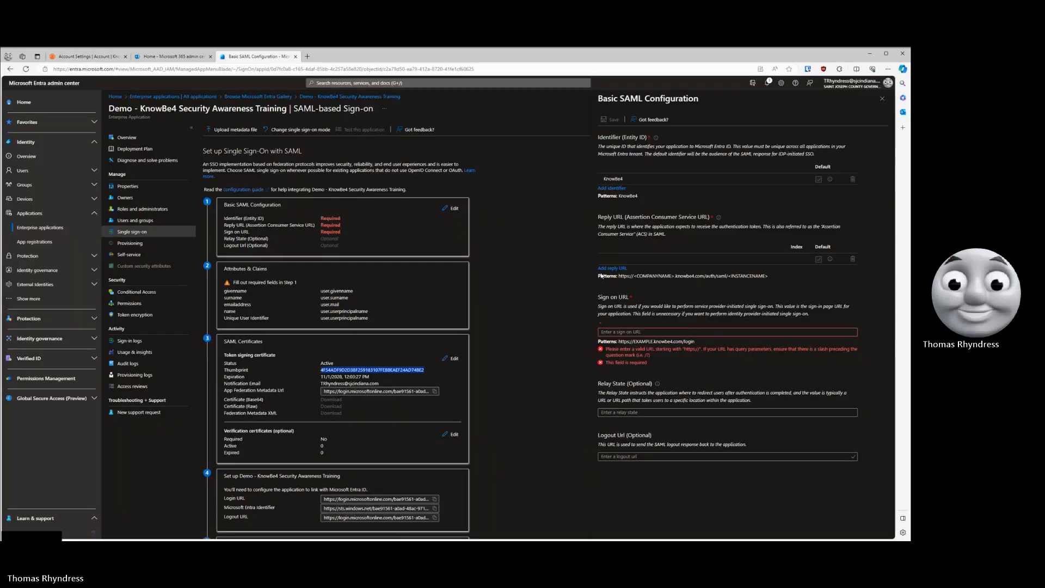
left_click(629, 332)
key("ctrl+v")
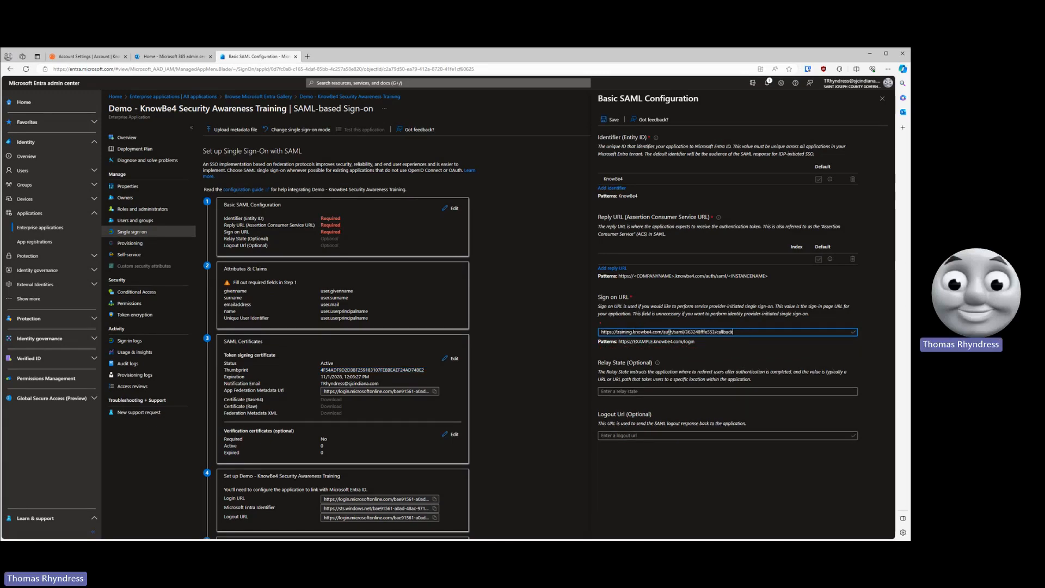
key("ctrl+a")
key("ctrl+x")
- Paste the SSO Callback (ACS) URL into the new Reply URL entry of the Basic SAML Configuration
left_click(625, 260)
key("ctrl+v")
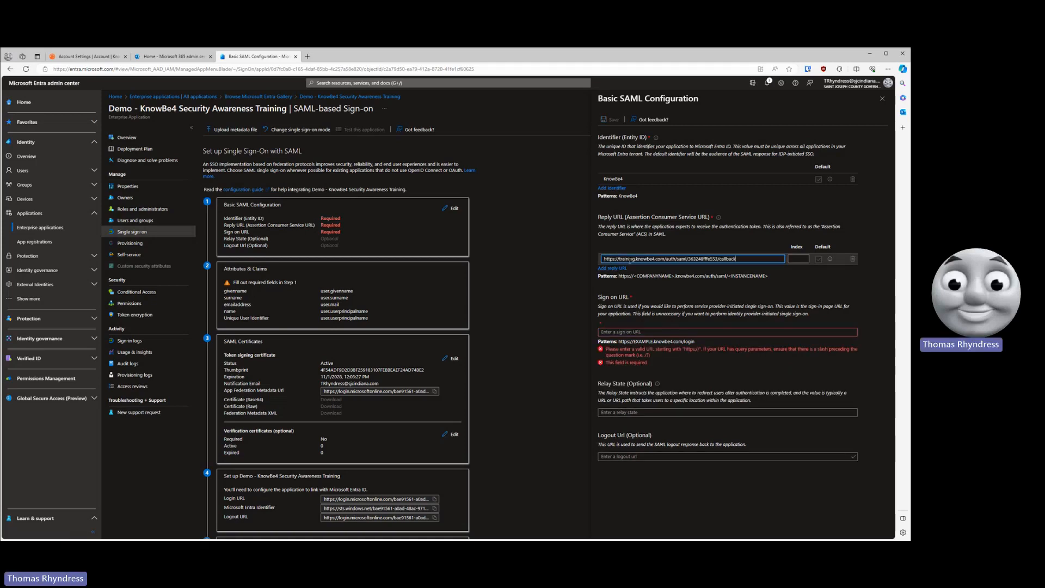
- Copy the SSO Sign-in URL from KnowBe4 into the Sign on URL field in Entra and save the Basic SAML Configuration
left_click(87, 56)
left_click(427, 359)
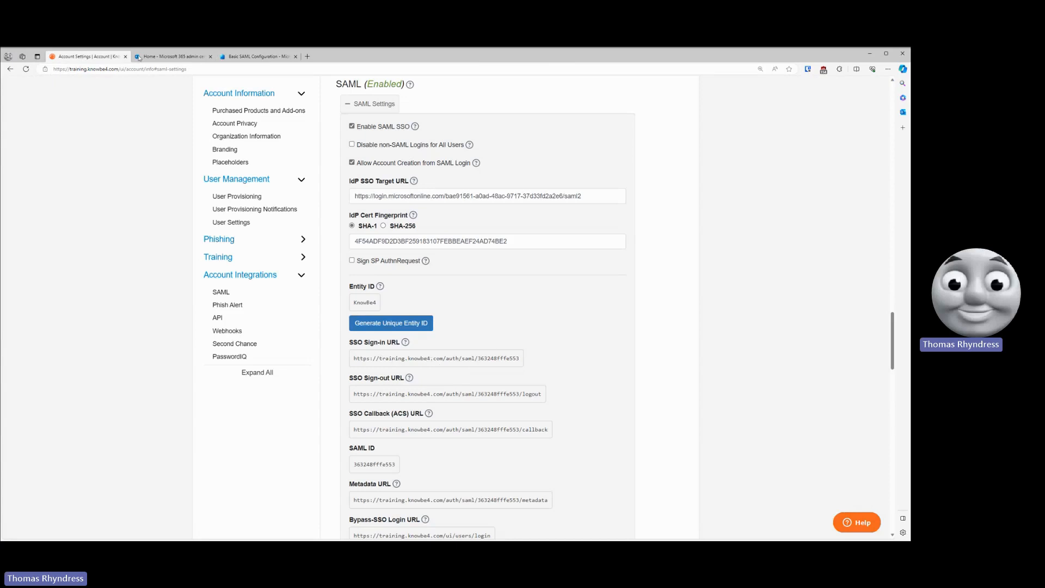
left_click(249, 56)
left_click(673, 332)
key("ctrl+v")
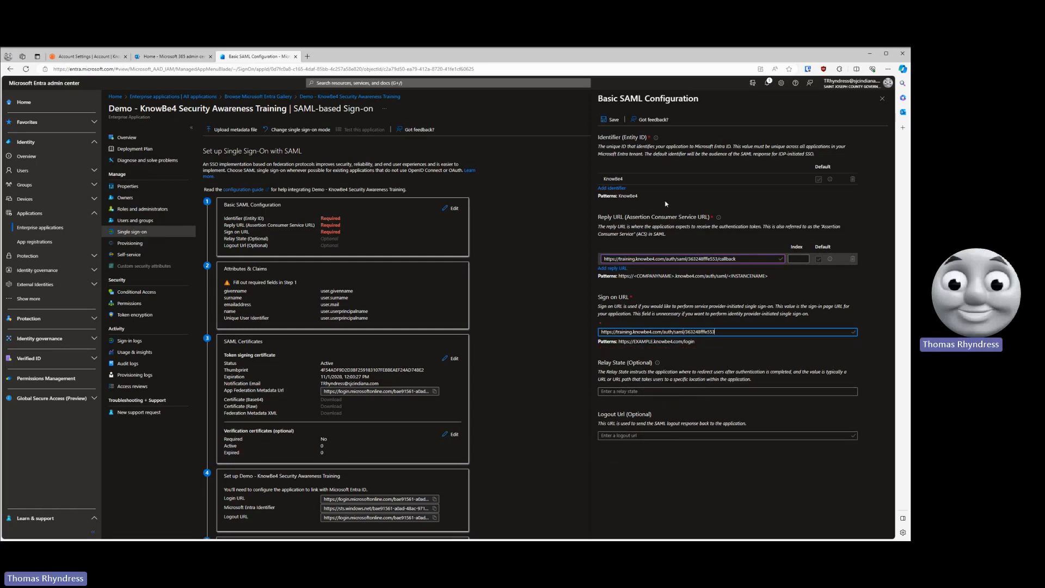
left_click(611, 120)
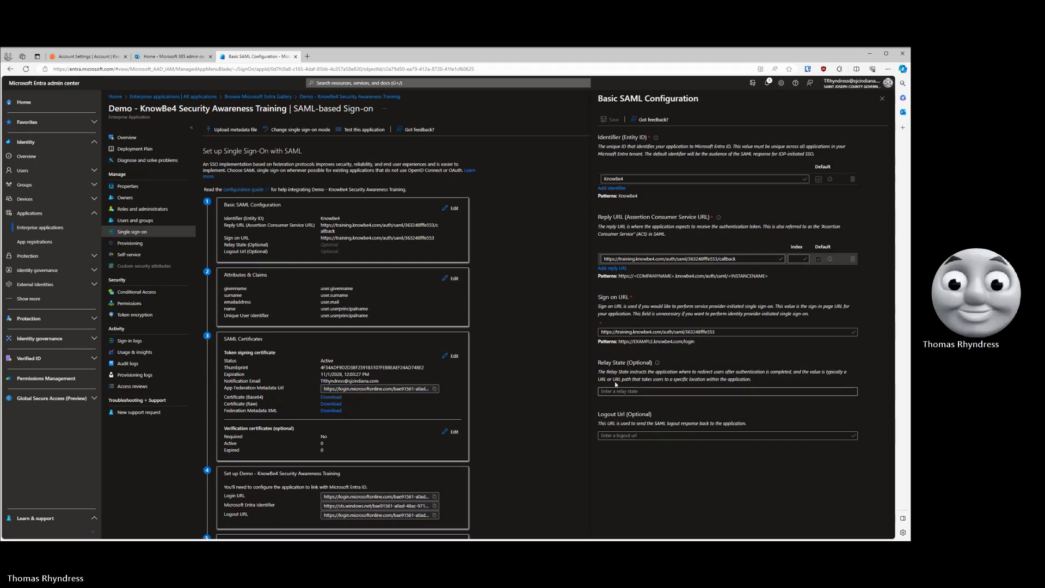
left_click(883, 99)
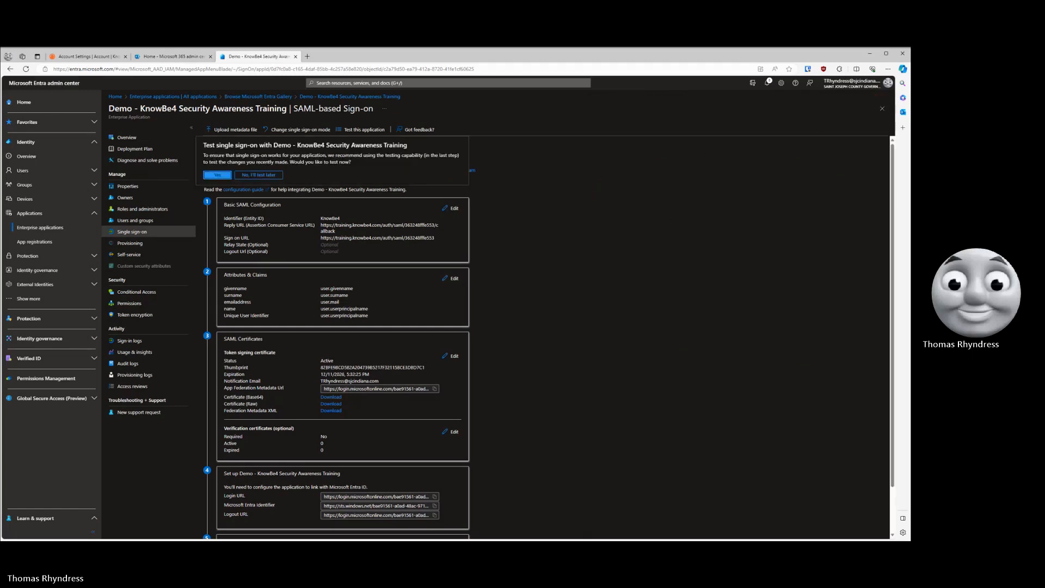